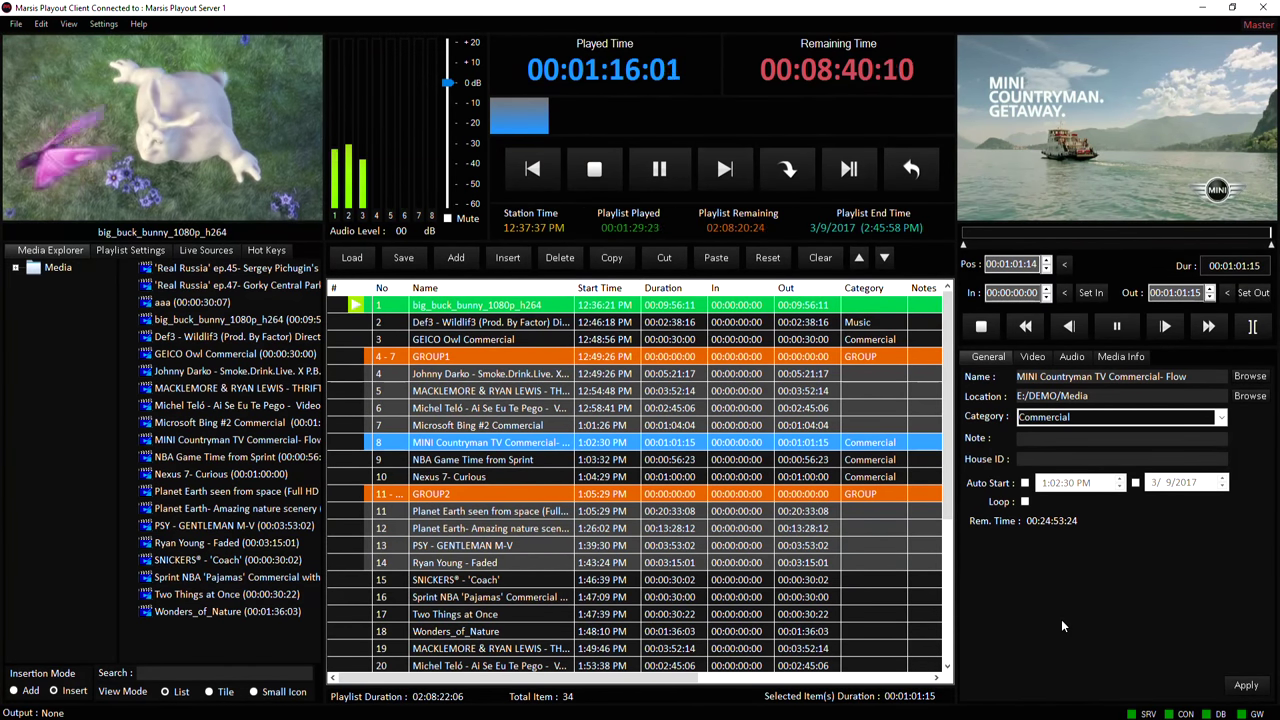
- Load NBA Game Time into the preview player and play it
left_click(680, 460)
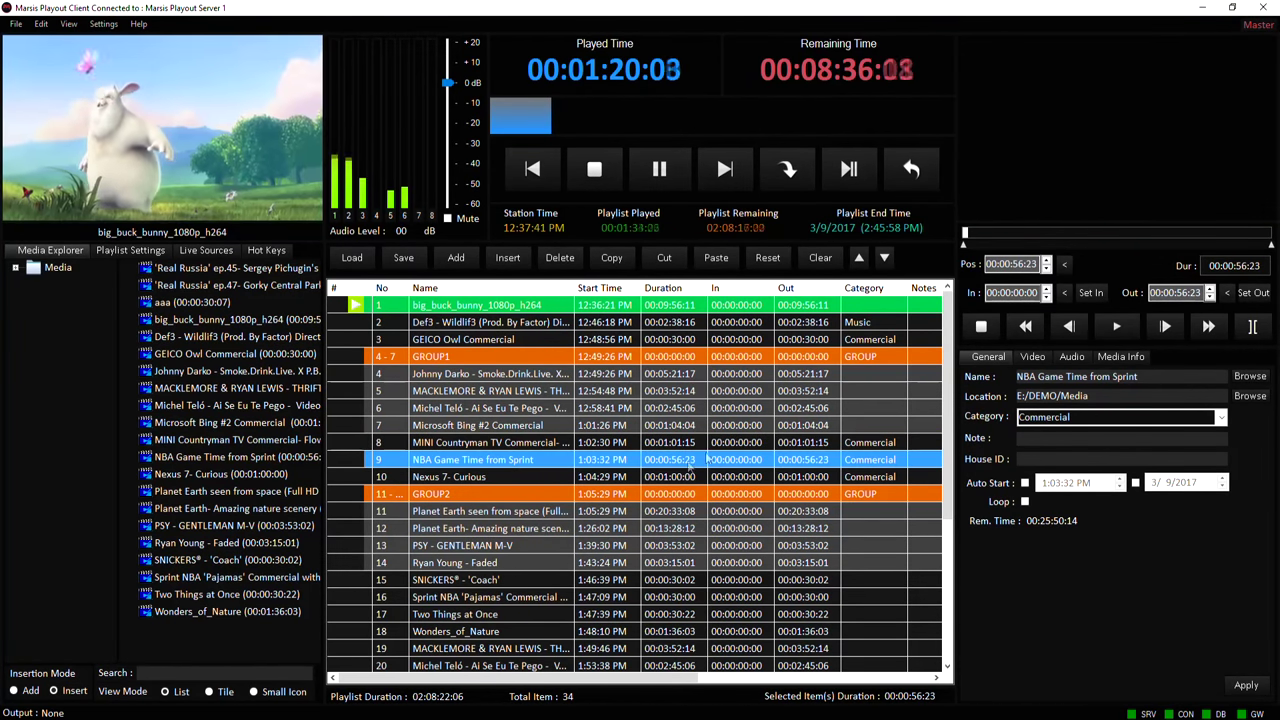
left_click(1112, 327)
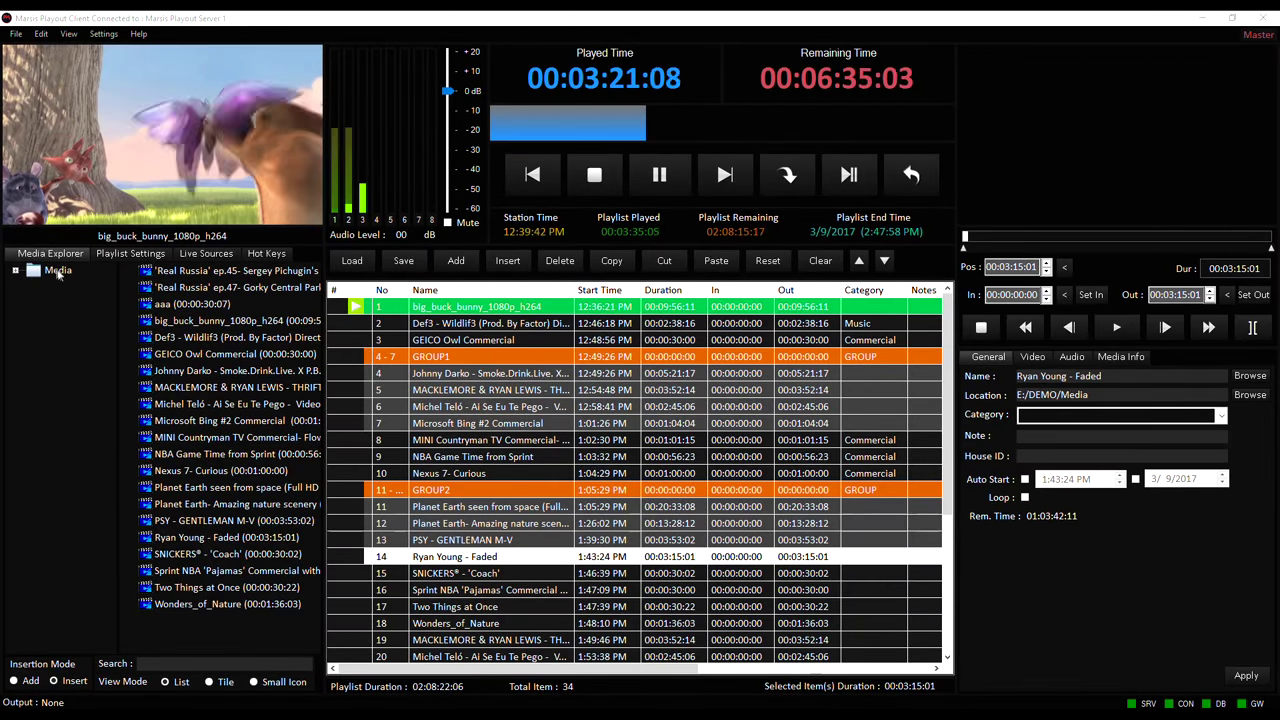
- Insert the 14 Media clips, Planet Earth through Wonders_of_Nature, into the playlist at row 9
double_click(55, 276)
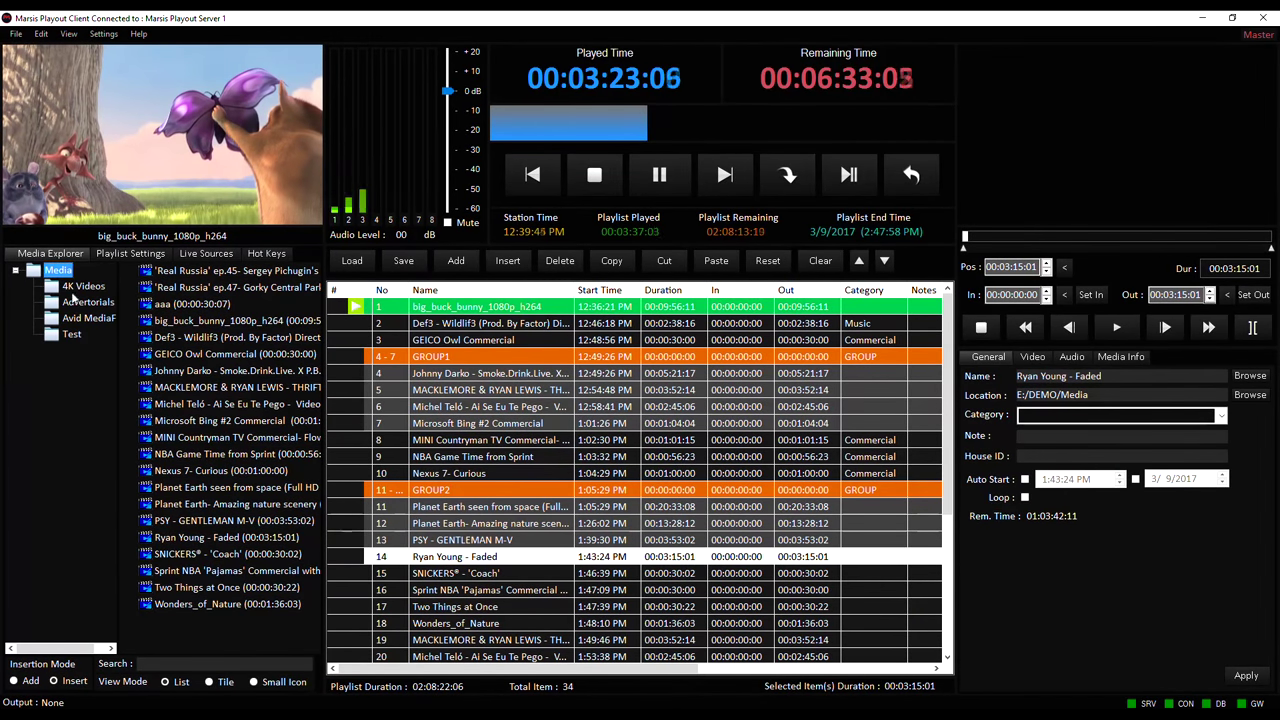
left_click(78, 287)
key("Down")
key("Down")
key("Down")
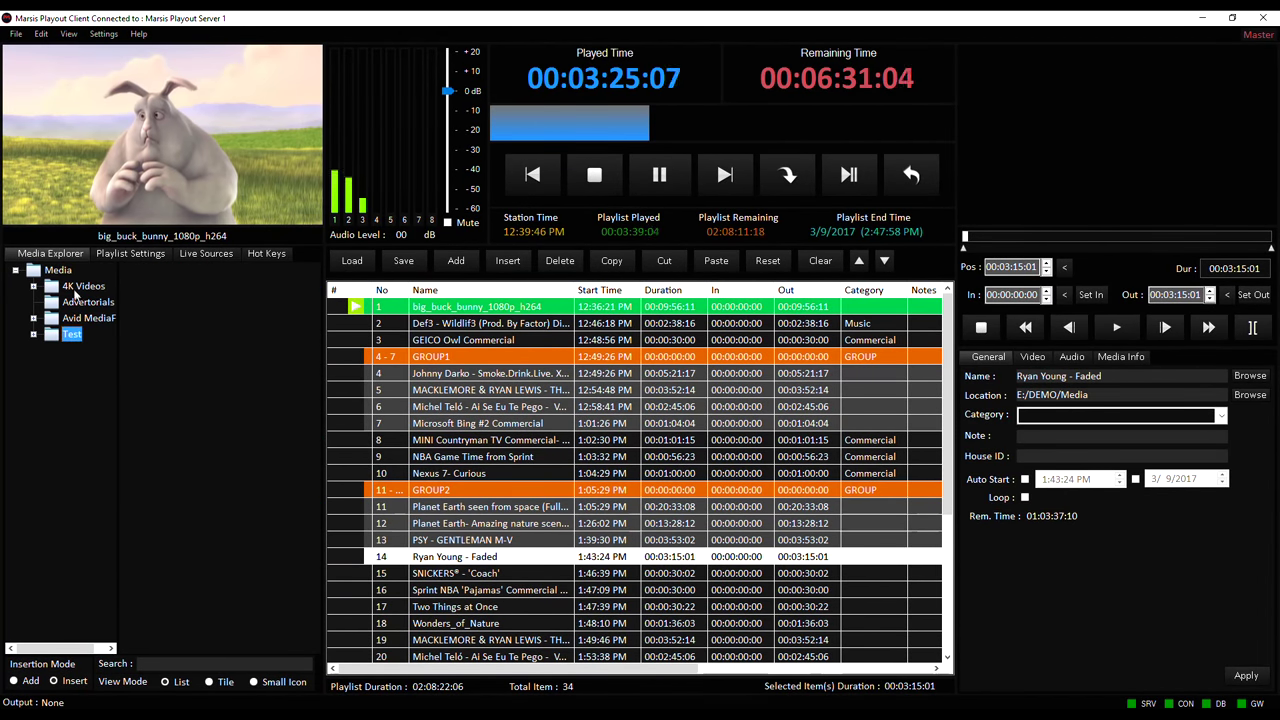
left_click(58, 271)
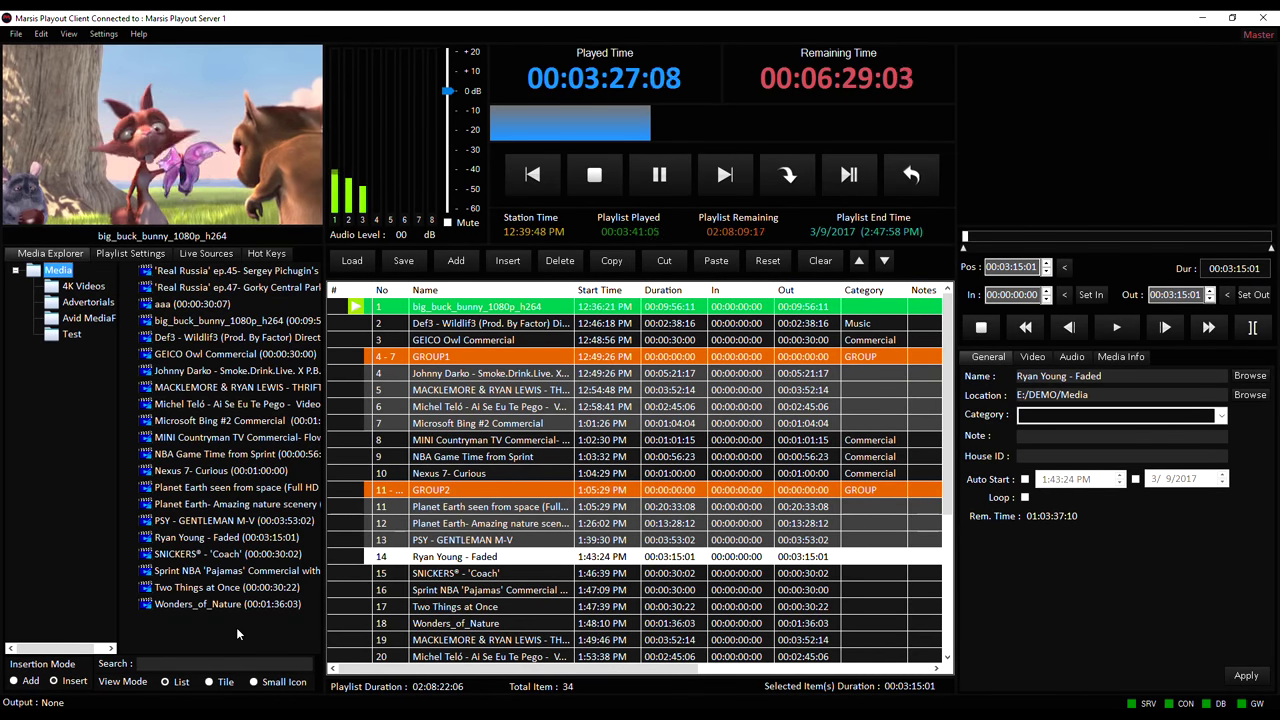
left_click_drag(230, 624, 213, 387)
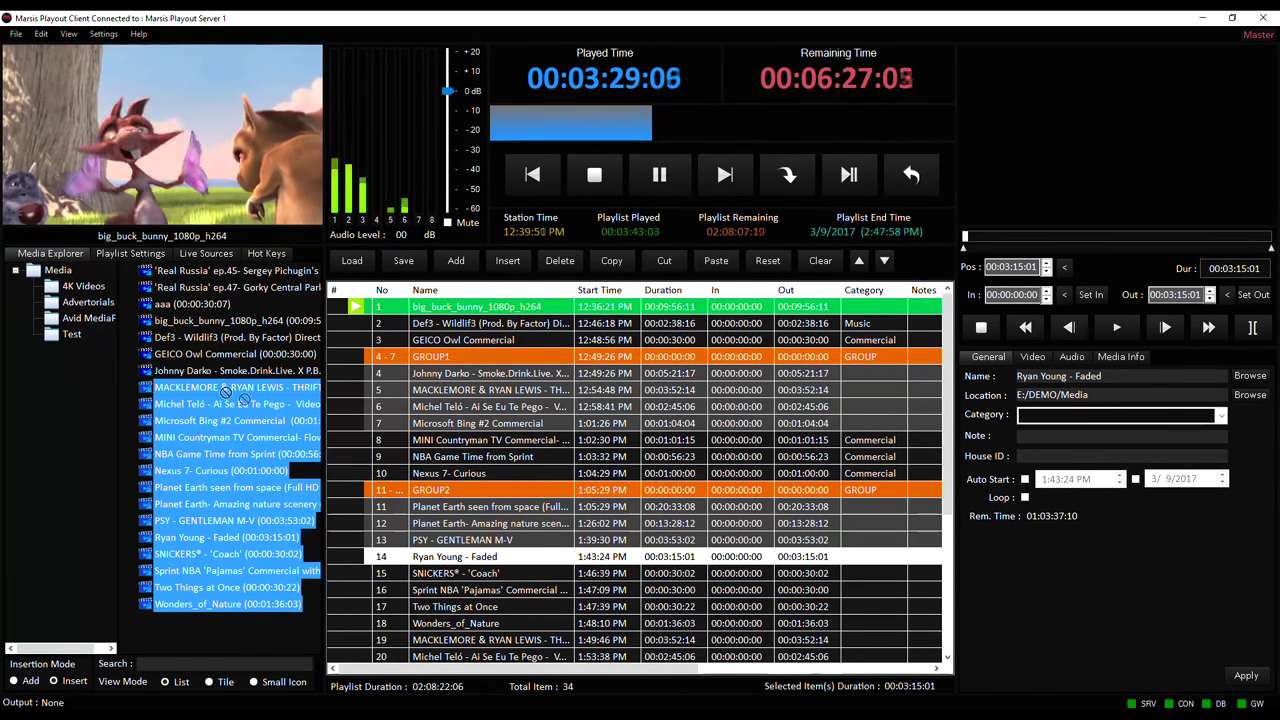
left_click_drag(461, 455, 461, 455)
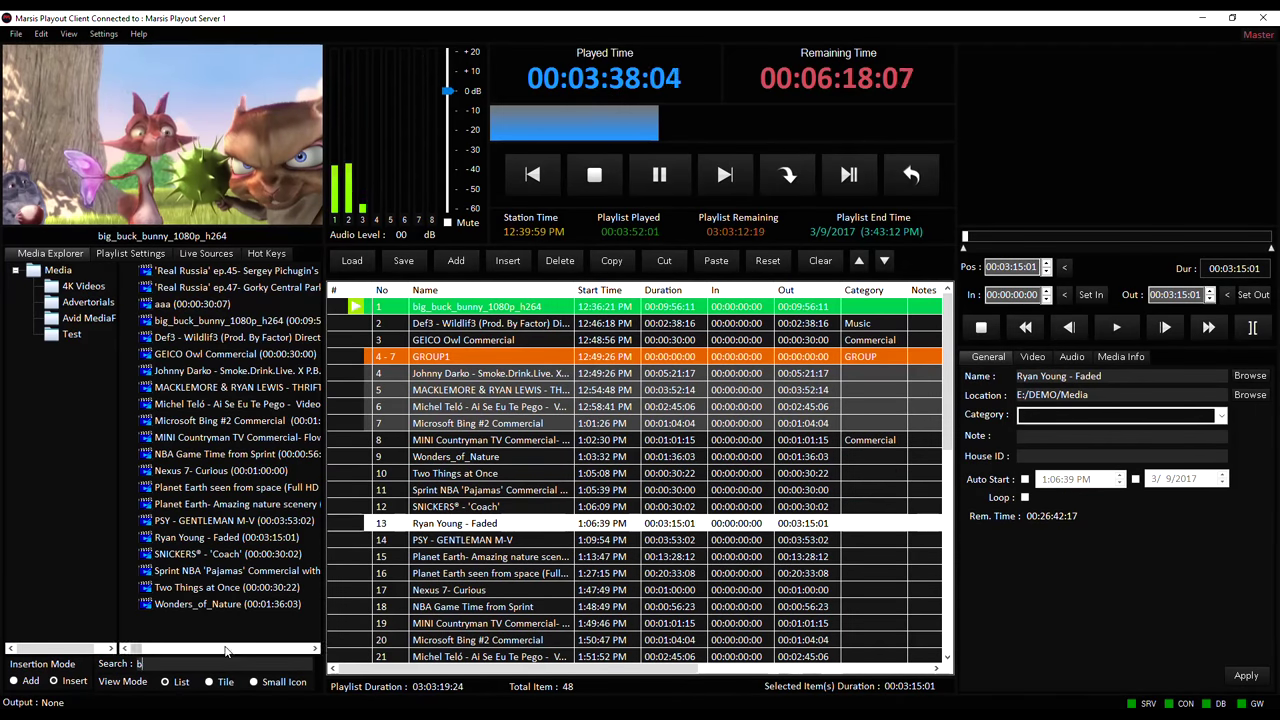
- Search the media library for 'big' and place big_buck_bunny_1080p_h264 at row 9
left_click(226, 660)
type("big")
left_click(234, 288)
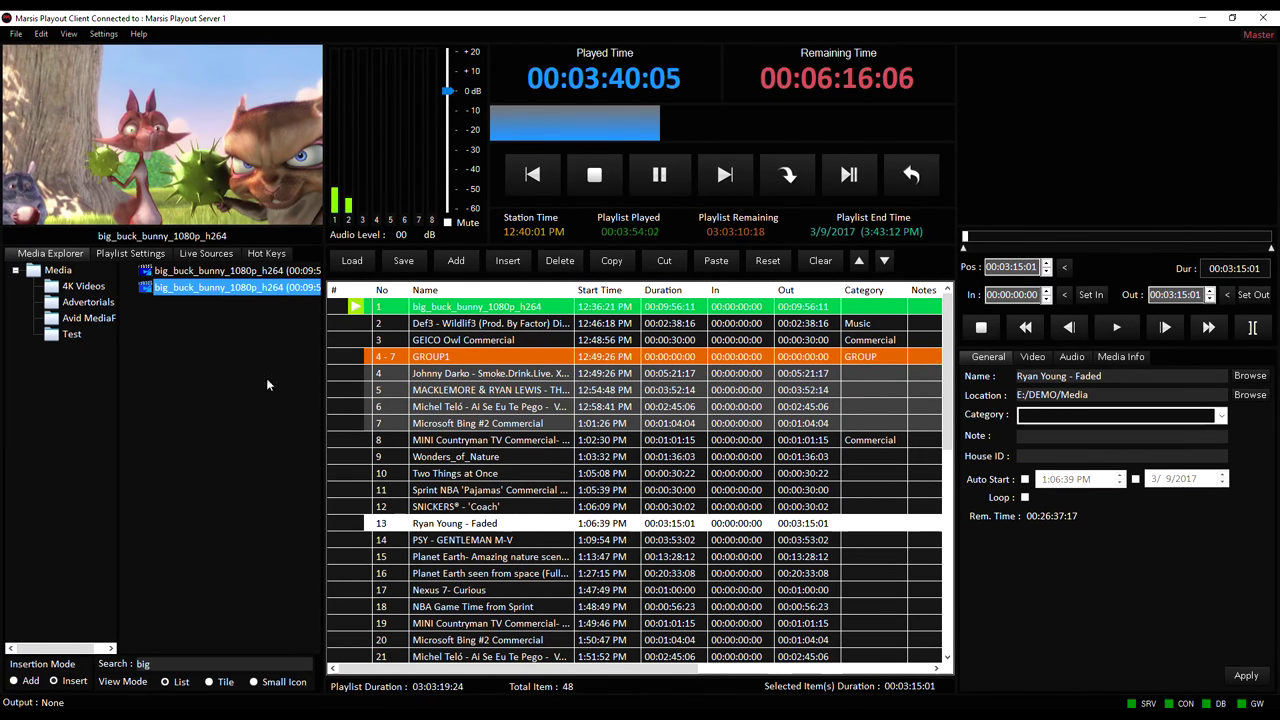
left_click_drag(234, 288, 294, 376)
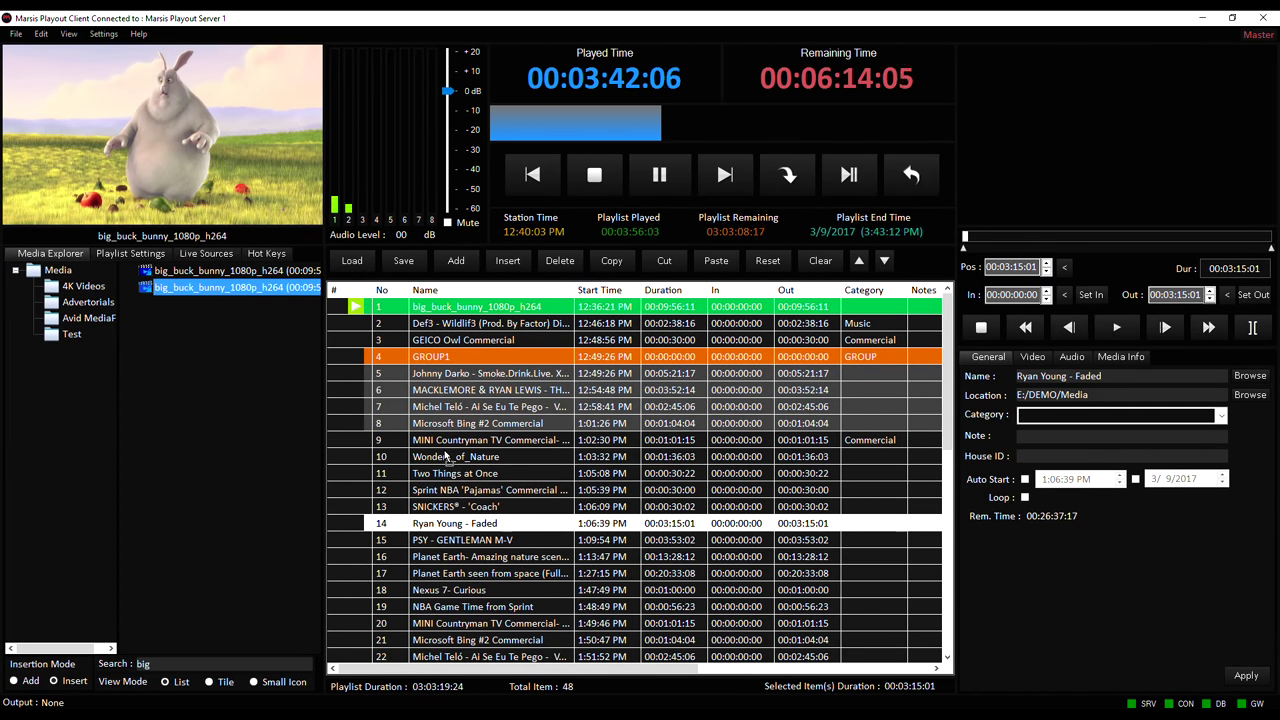
left_click_drag(445, 456, 445, 456)
- Add another big_buck_bunny media file after row 8 via ADD > Media File and open the Media Directory
right_click(497, 446)
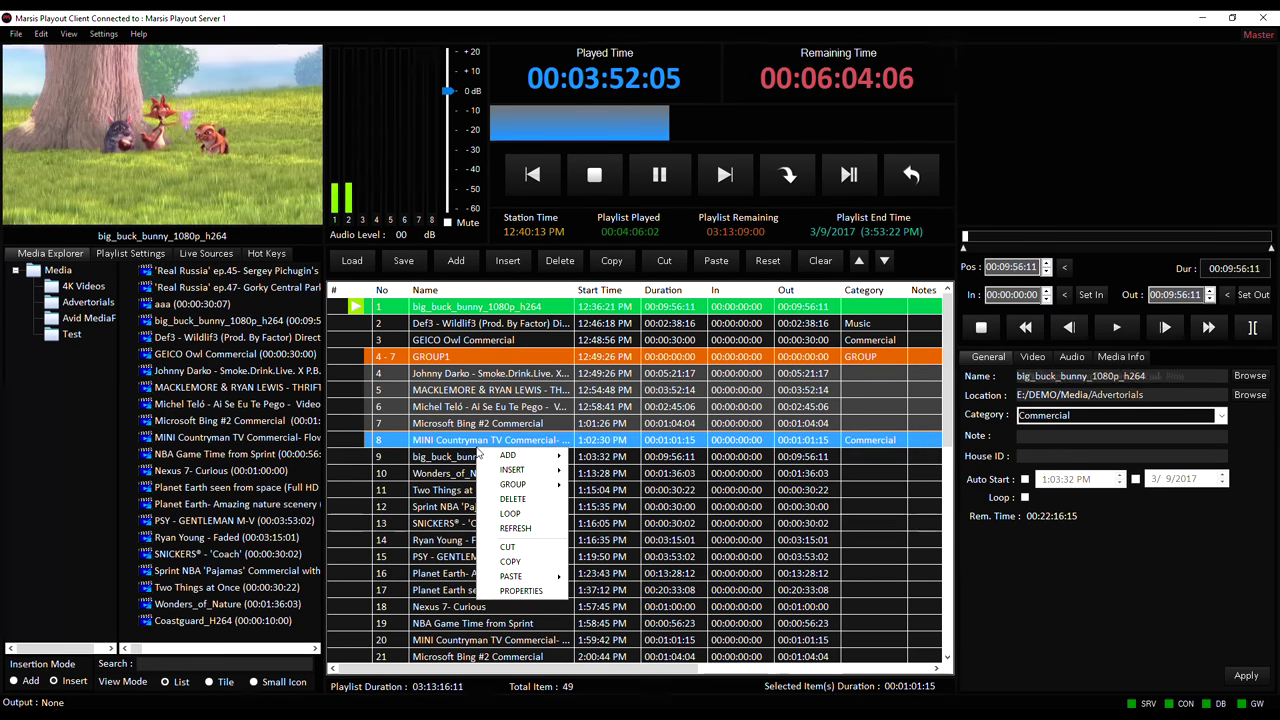
mouse_move(533, 458)
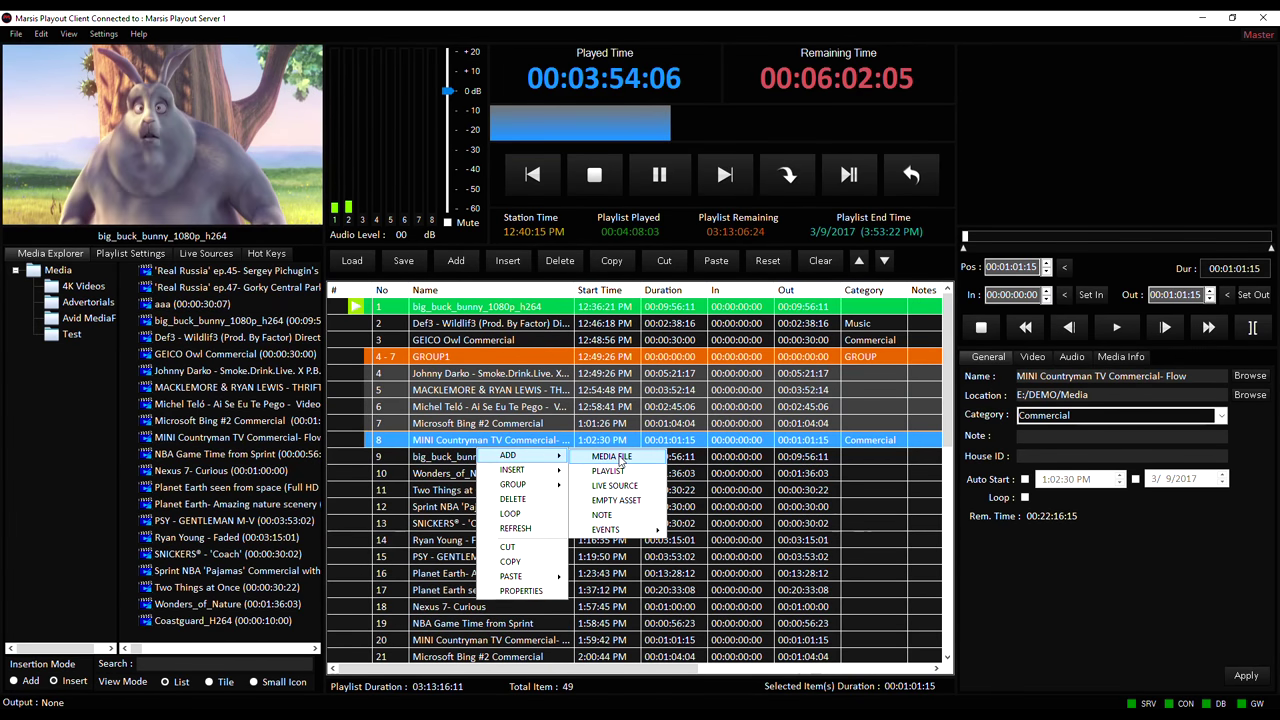
left_click(620, 459)
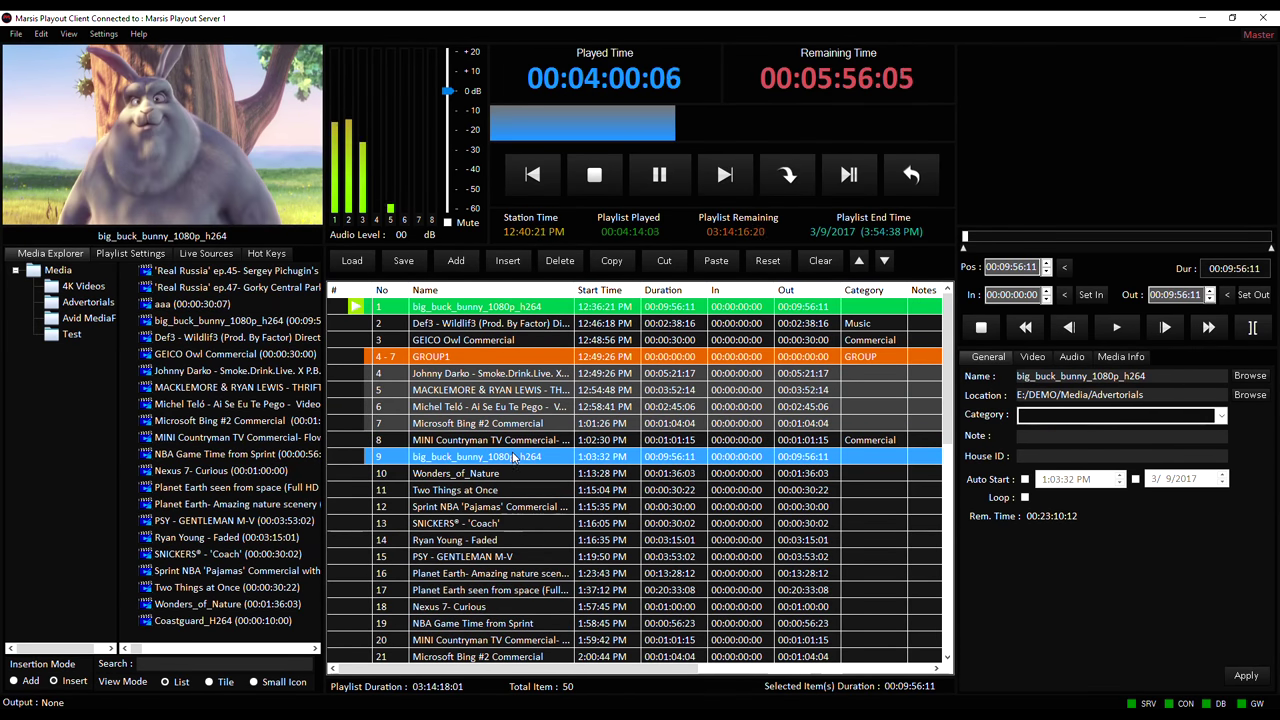
left_click(456, 262)
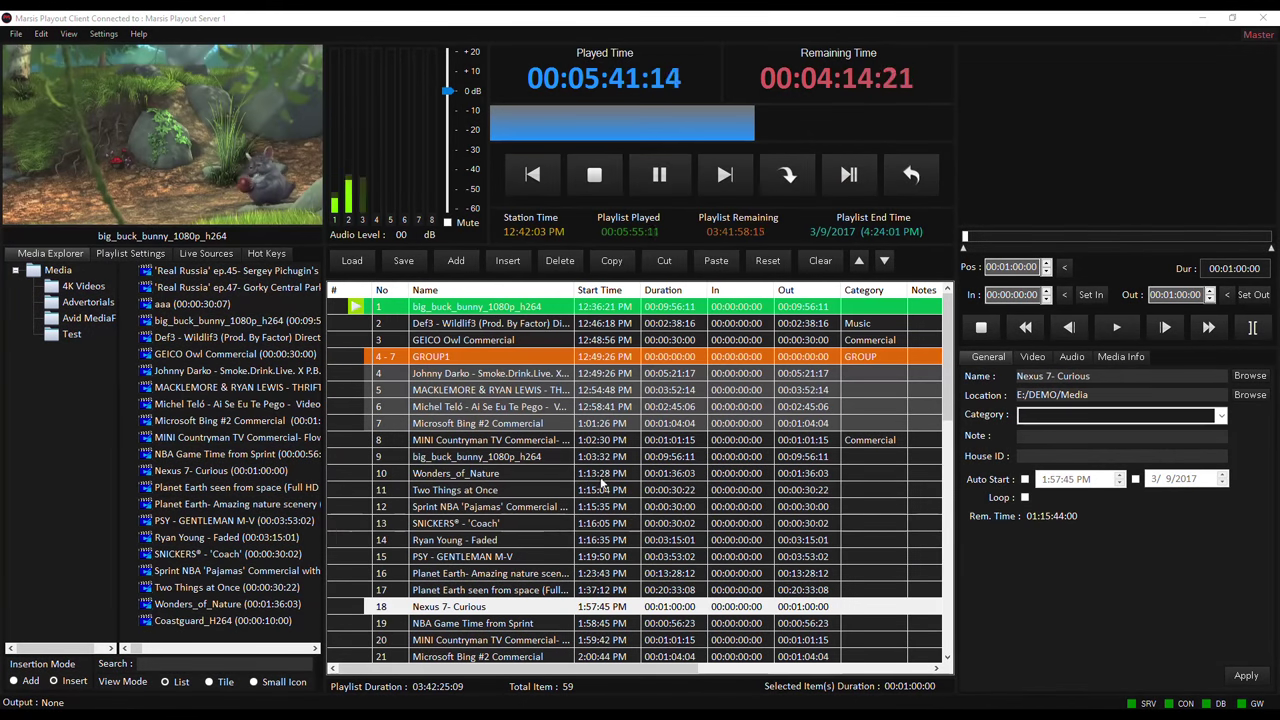
- Preview Wonders_of_Nature, mark split points on its timeline and split it into four parts
left_click(603, 480)
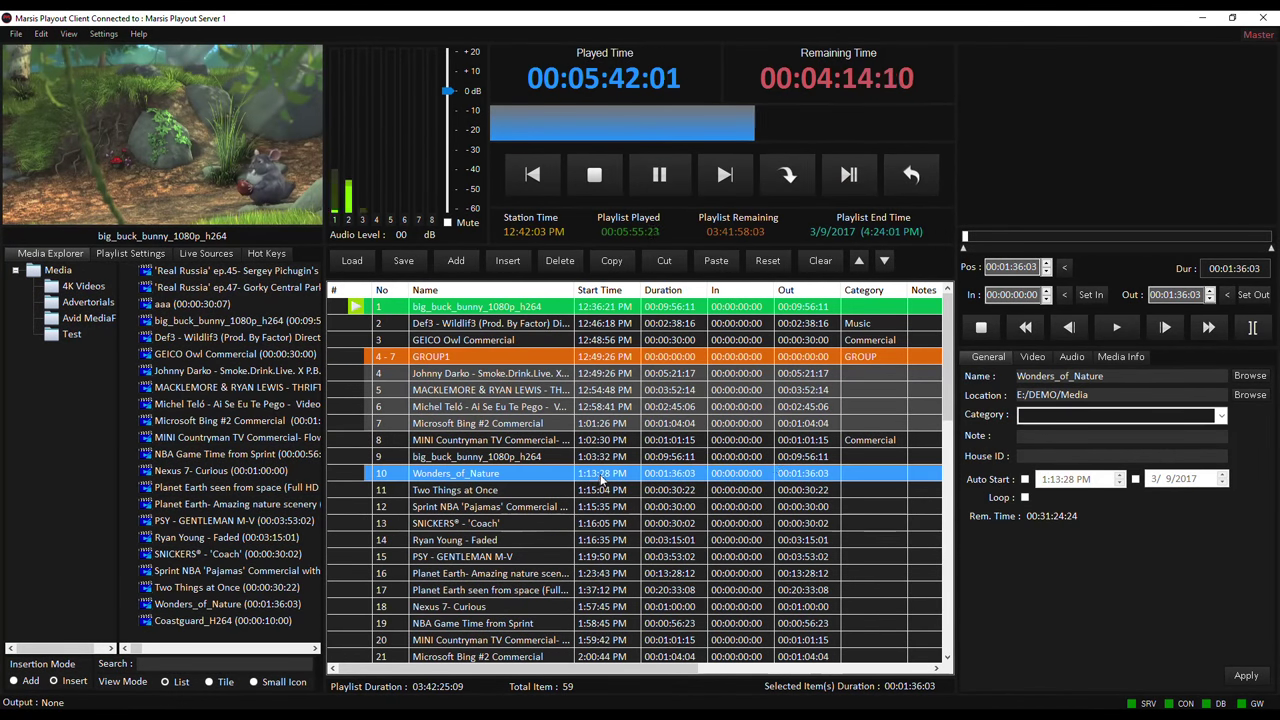
left_click(1116, 327)
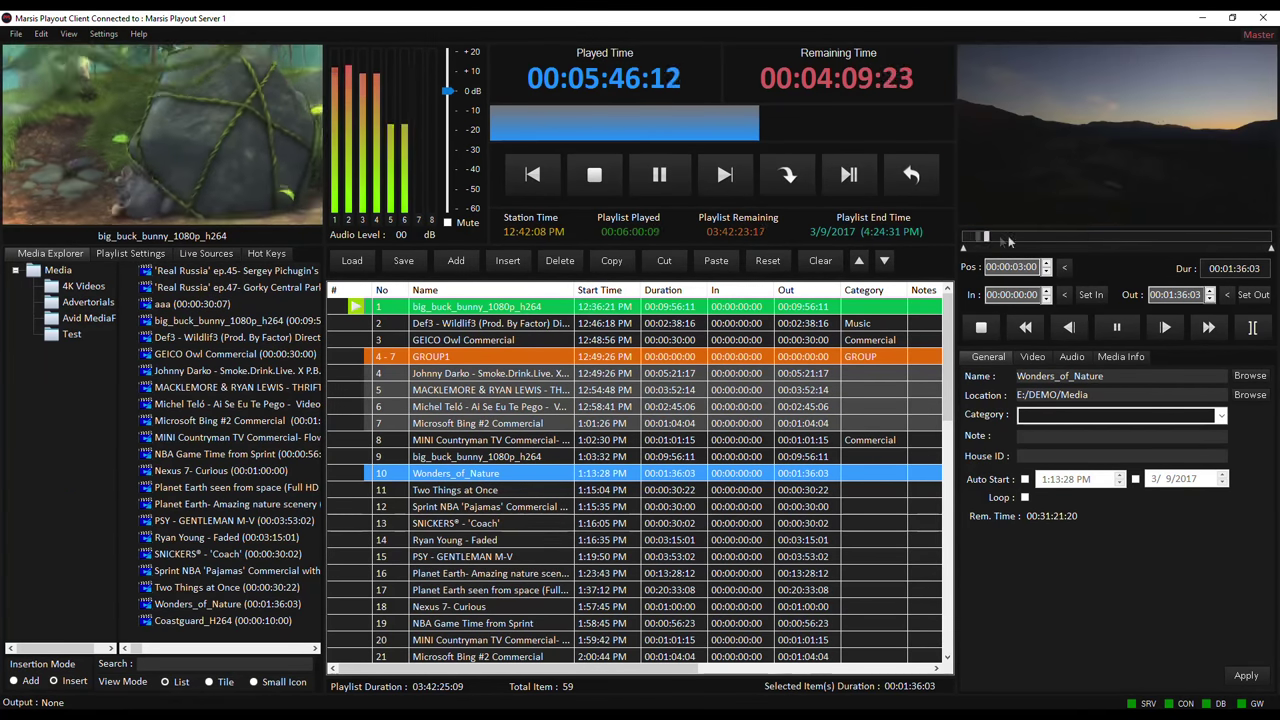
left_click_drag(1097, 245, 1152, 243)
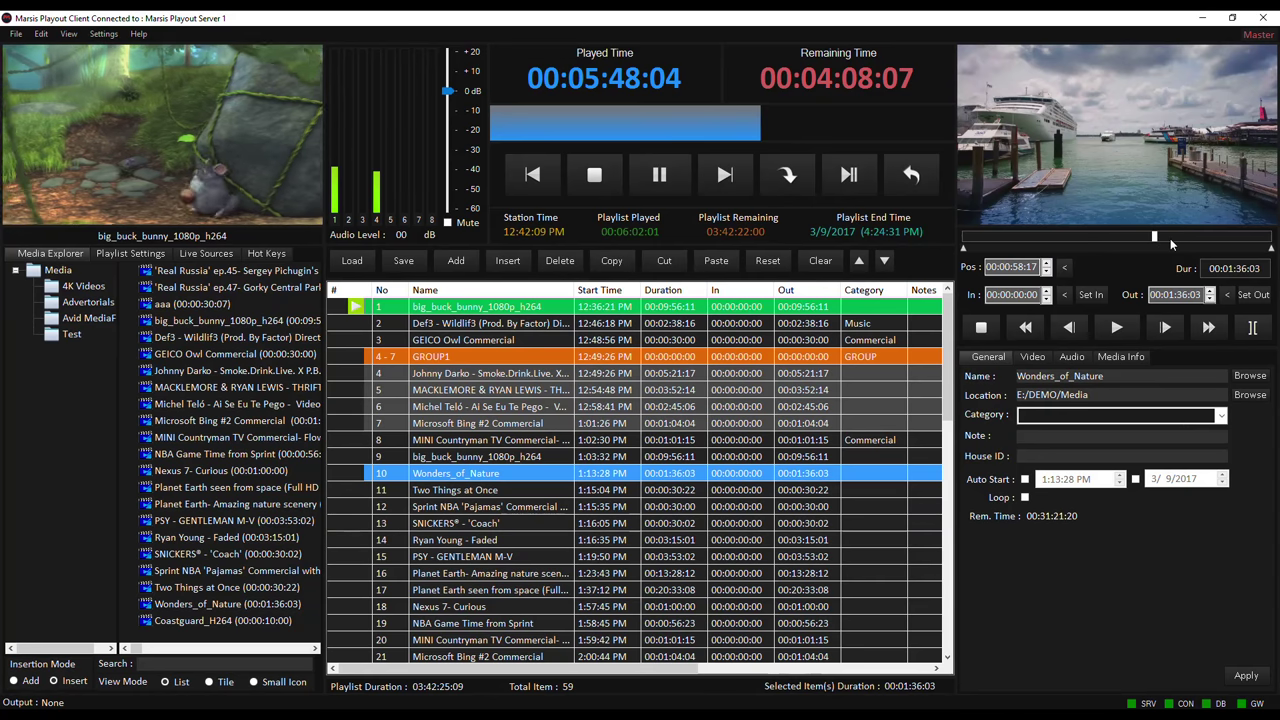
left_click(1120, 328)
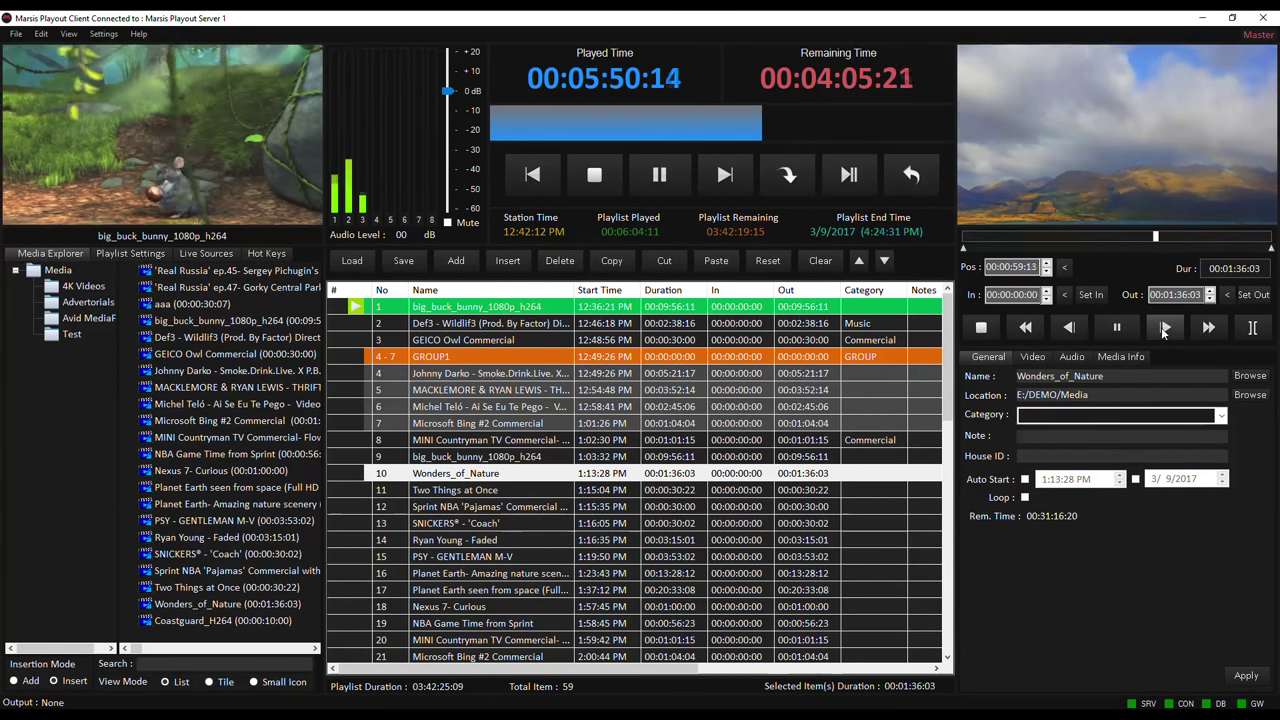
left_click(1163, 328)
left_click_drag(1155, 237, 1193, 248)
left_click(1252, 328)
left_click(1032, 239)
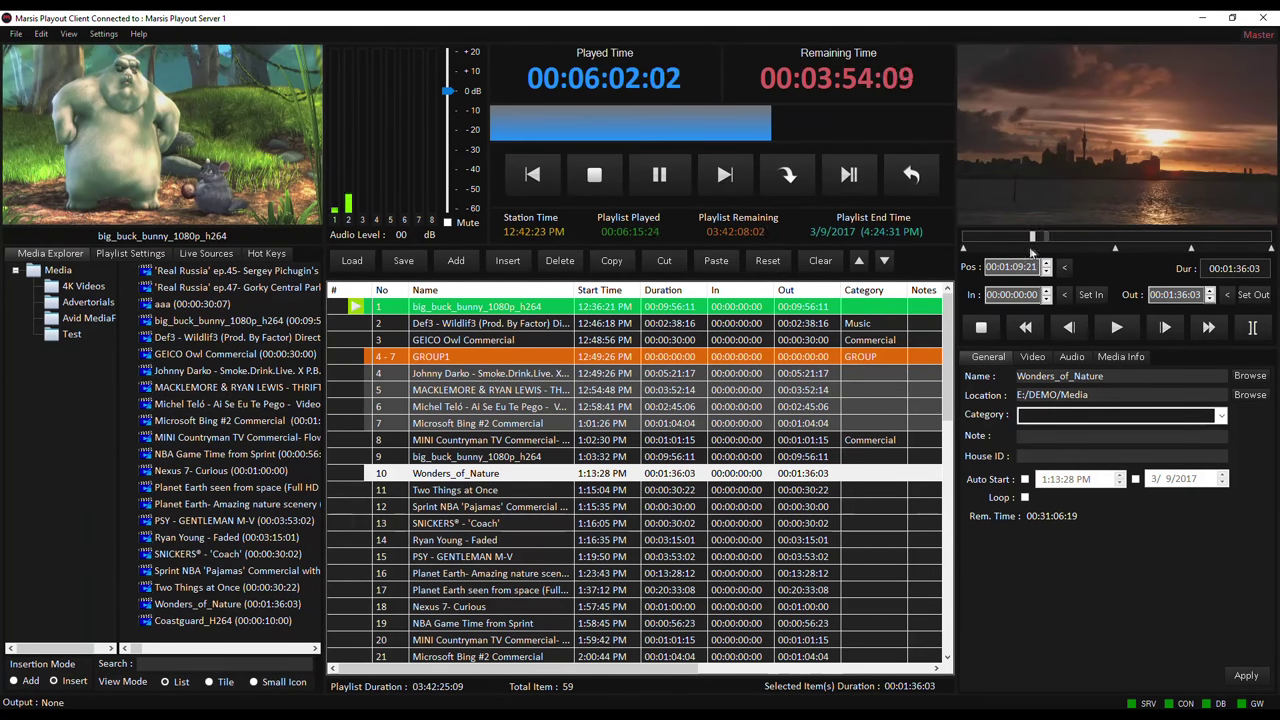
left_click(1252, 328)
- Review the item's Video scale types, Audio levels and Media Info, then return to General
left_click(1032, 356)
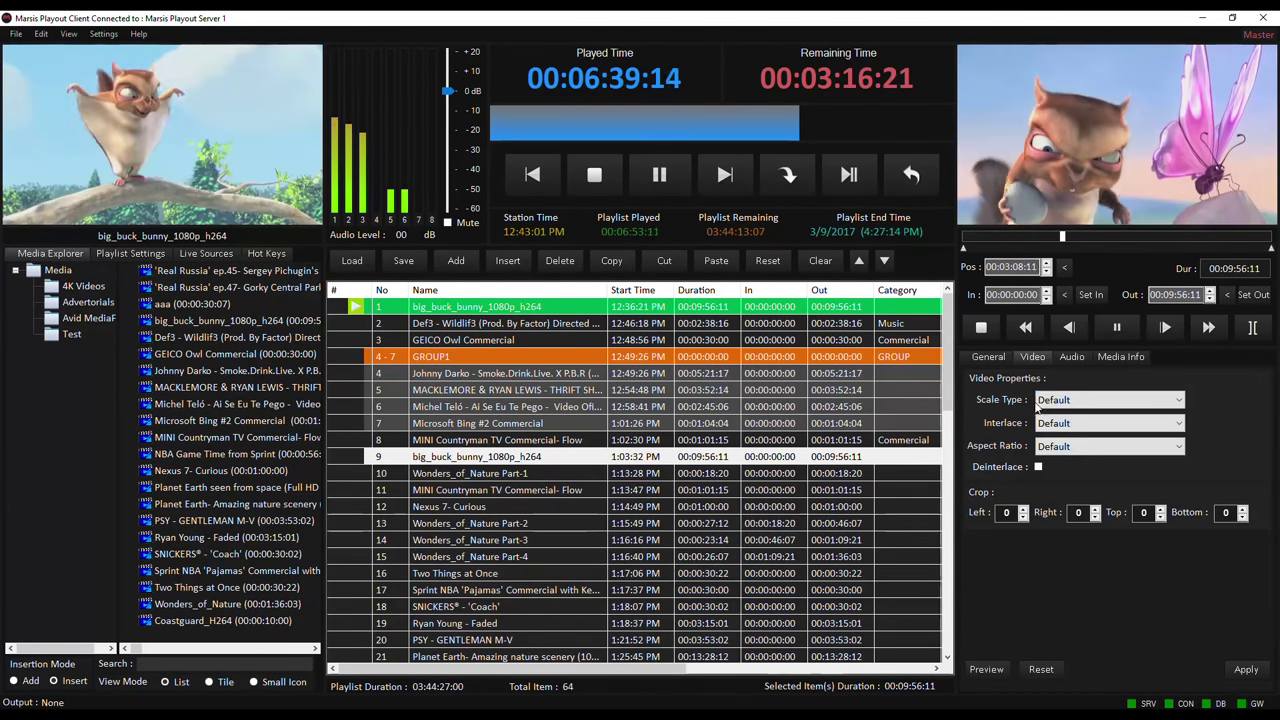
left_click(1068, 400)
left_click(1071, 356)
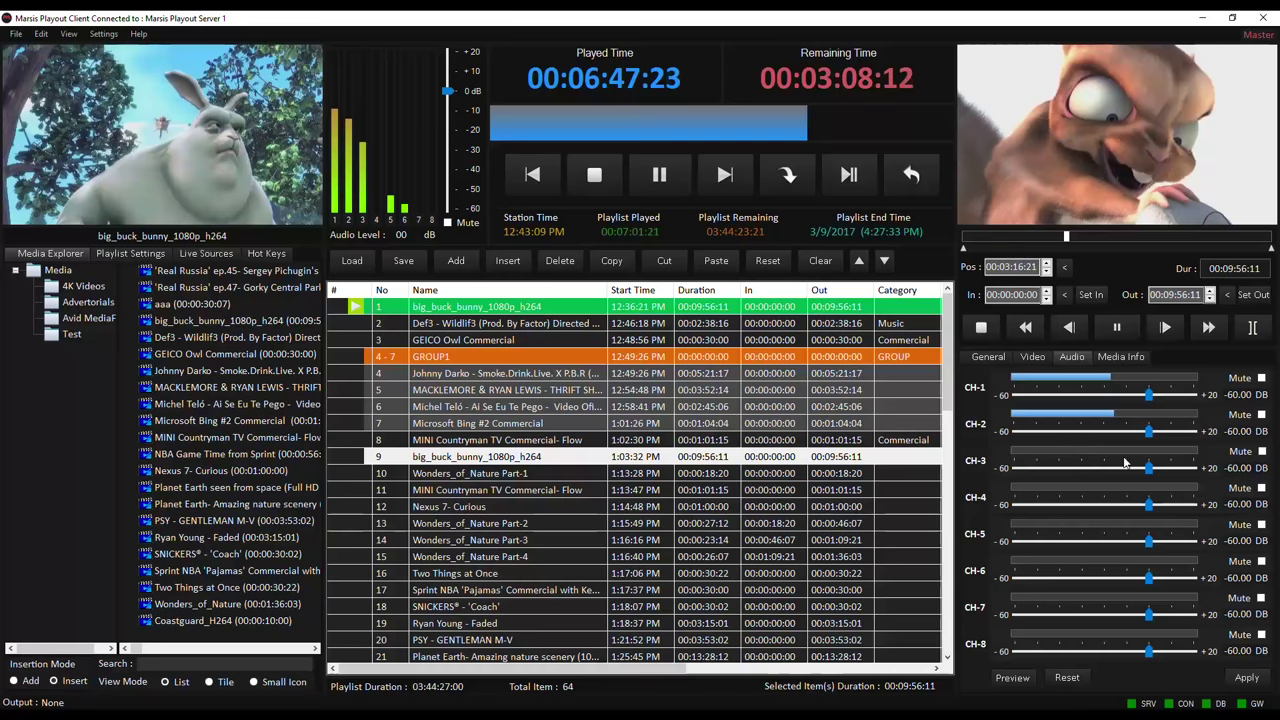
left_click(1120, 356)
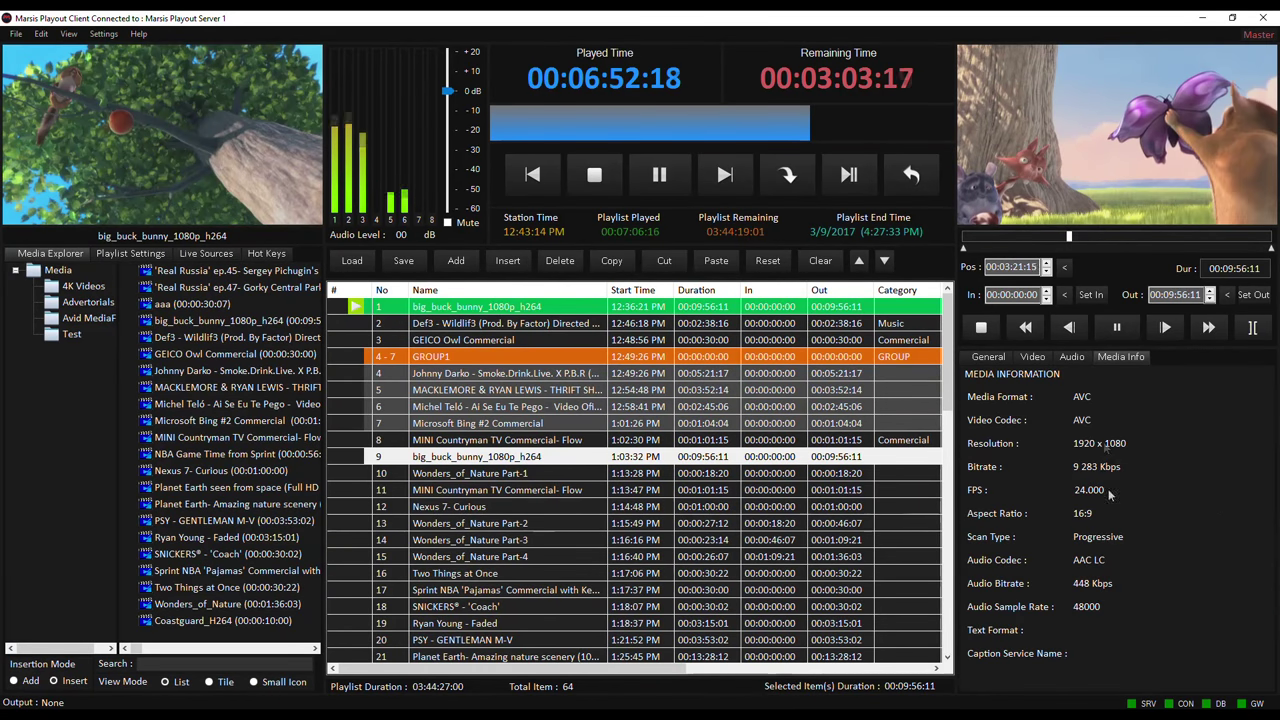
left_click(988, 356)
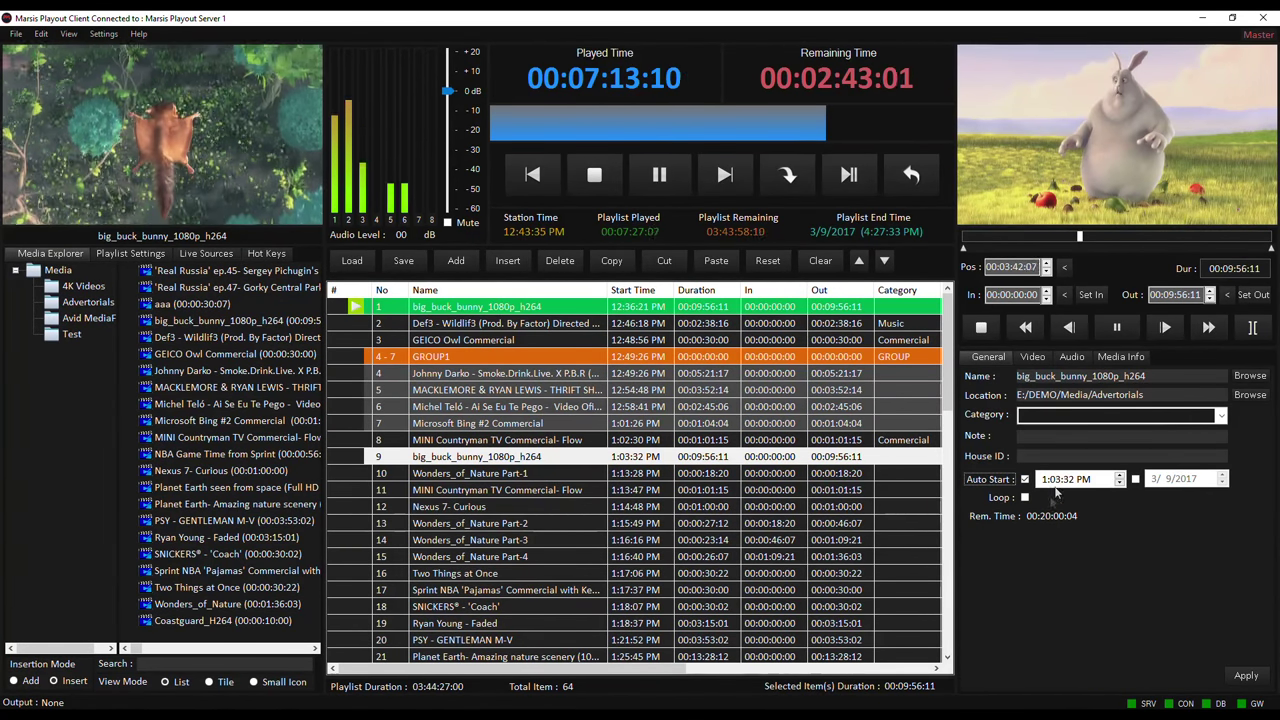
- Set and apply an auto start time for the big_buck_bunny item at row 9
left_click(1055, 487)
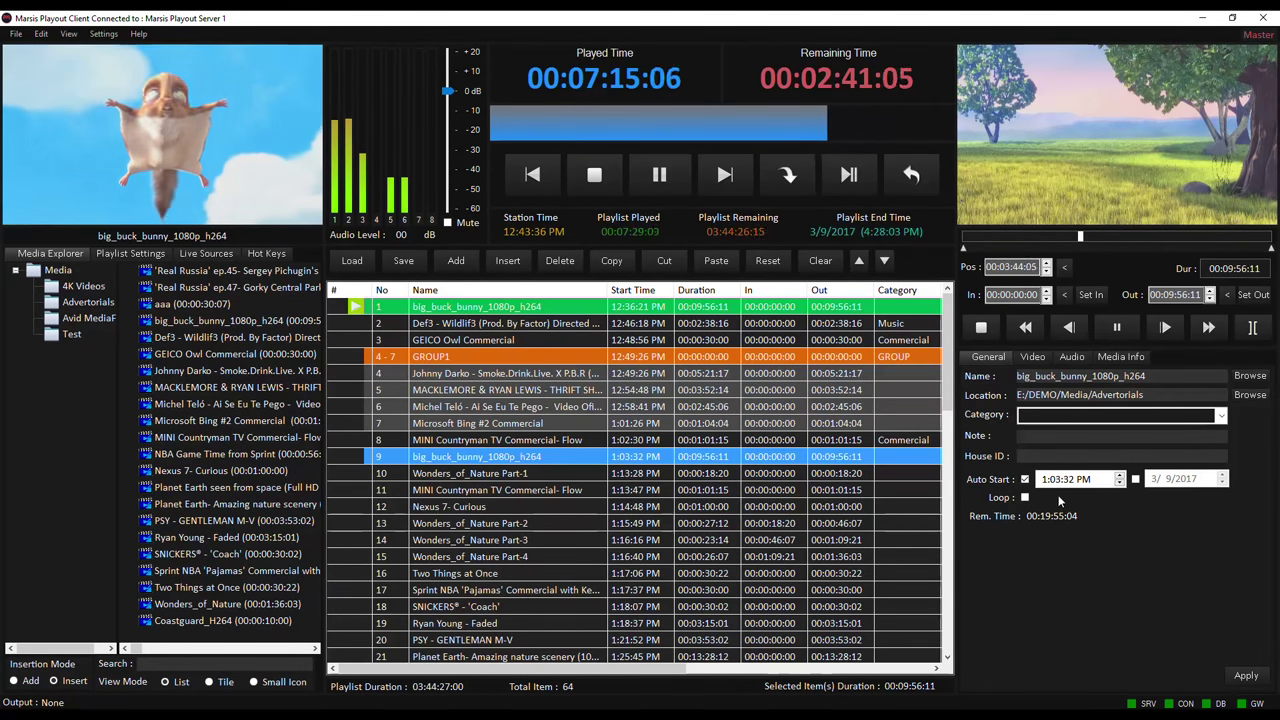
left_click(1054, 482)
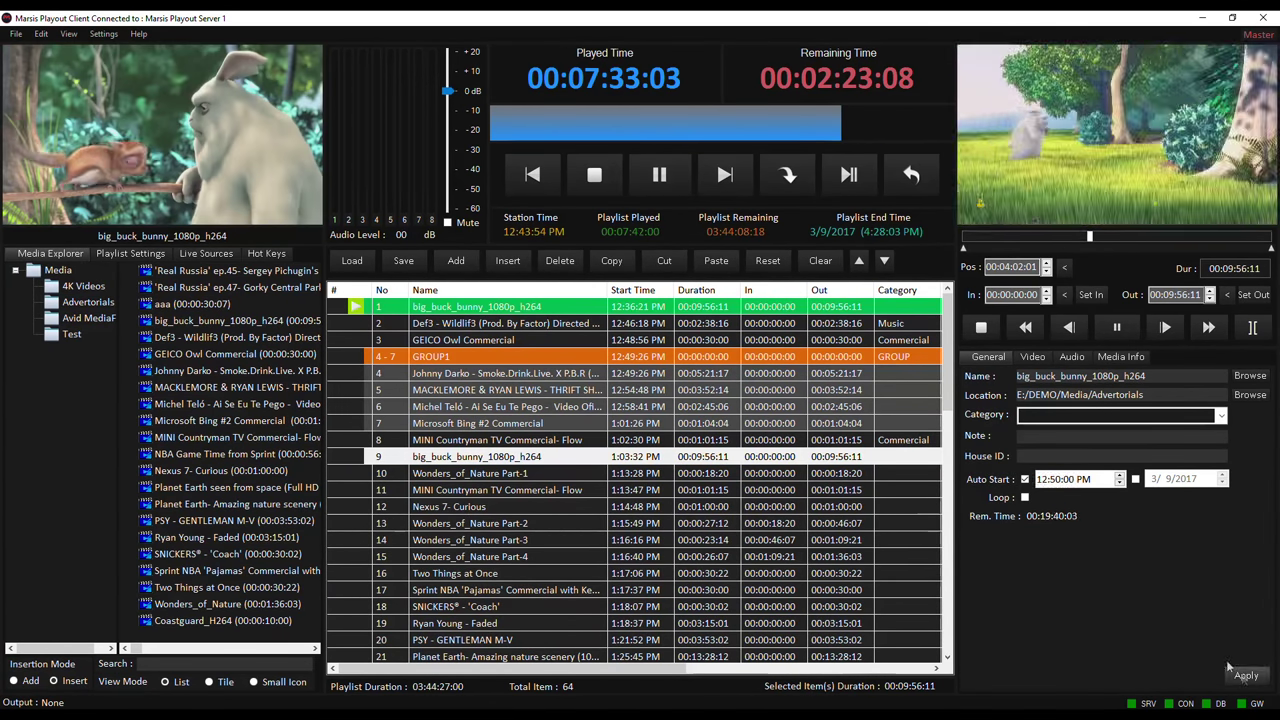
left_click(524, 457)
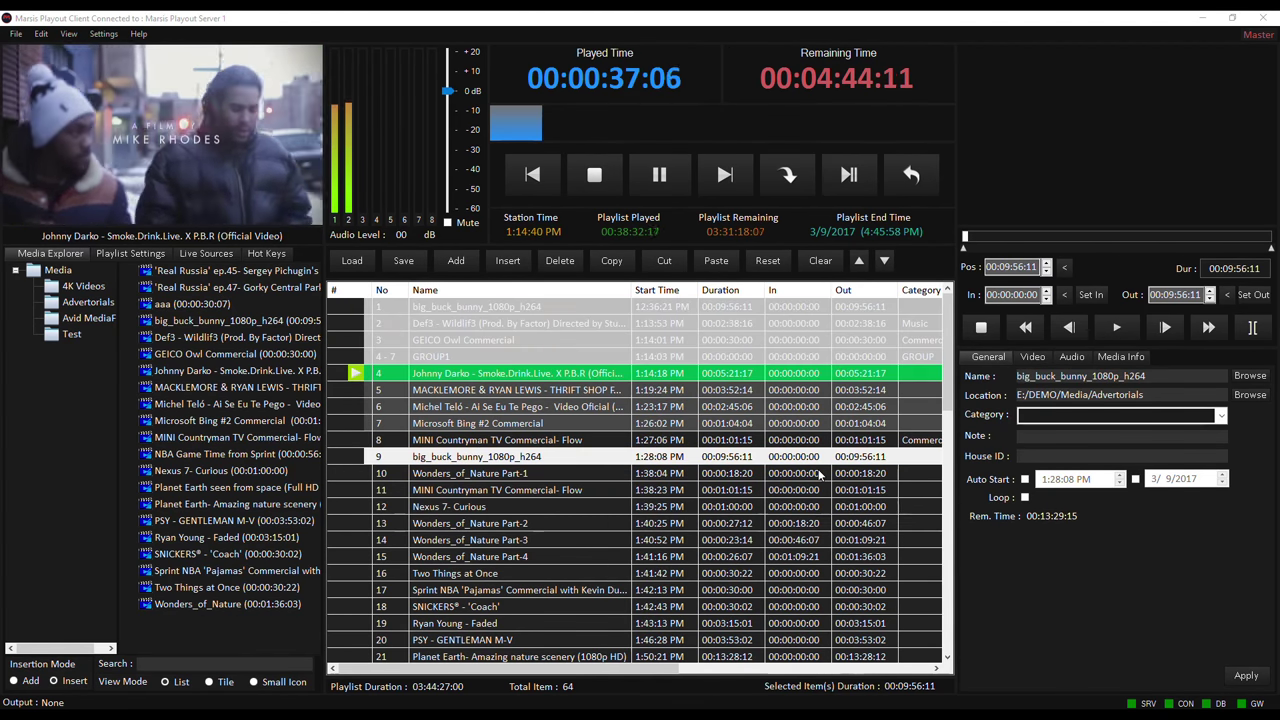
- Save the playlist and set up a daily playlist named 'daily playlist' for March 10
left_click(571, 490)
left_click(404, 262)
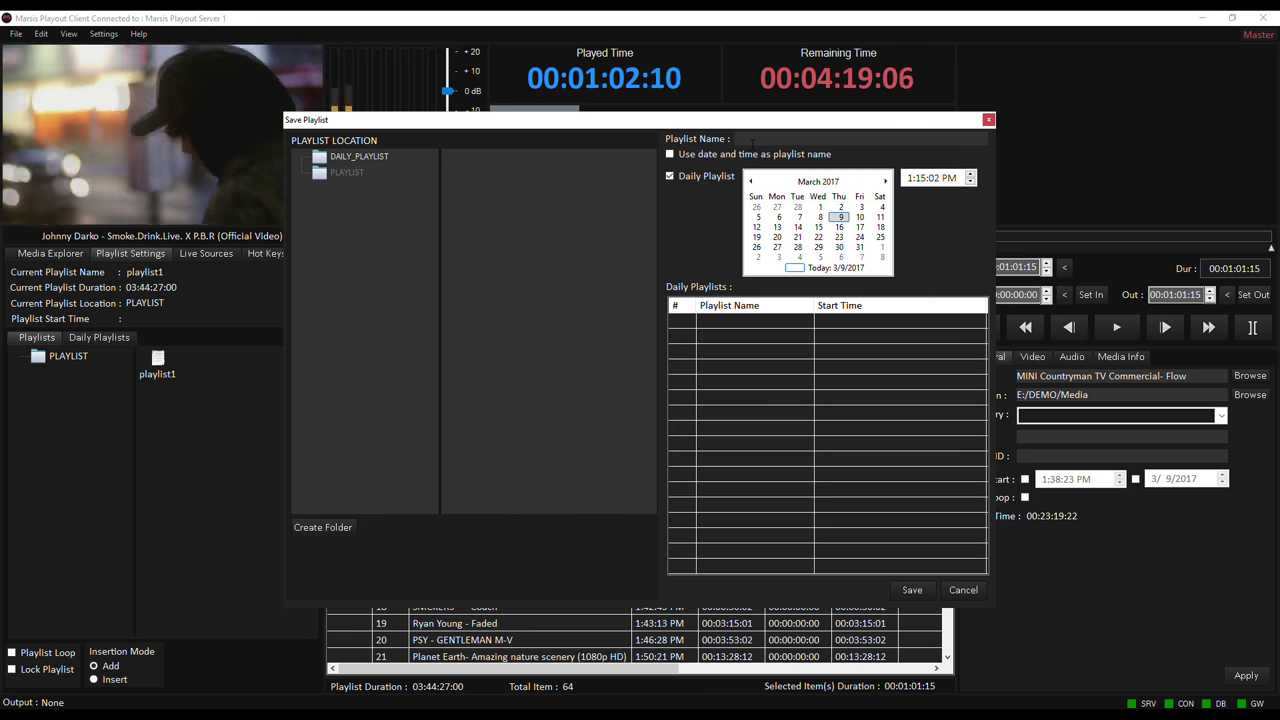
type("daily")
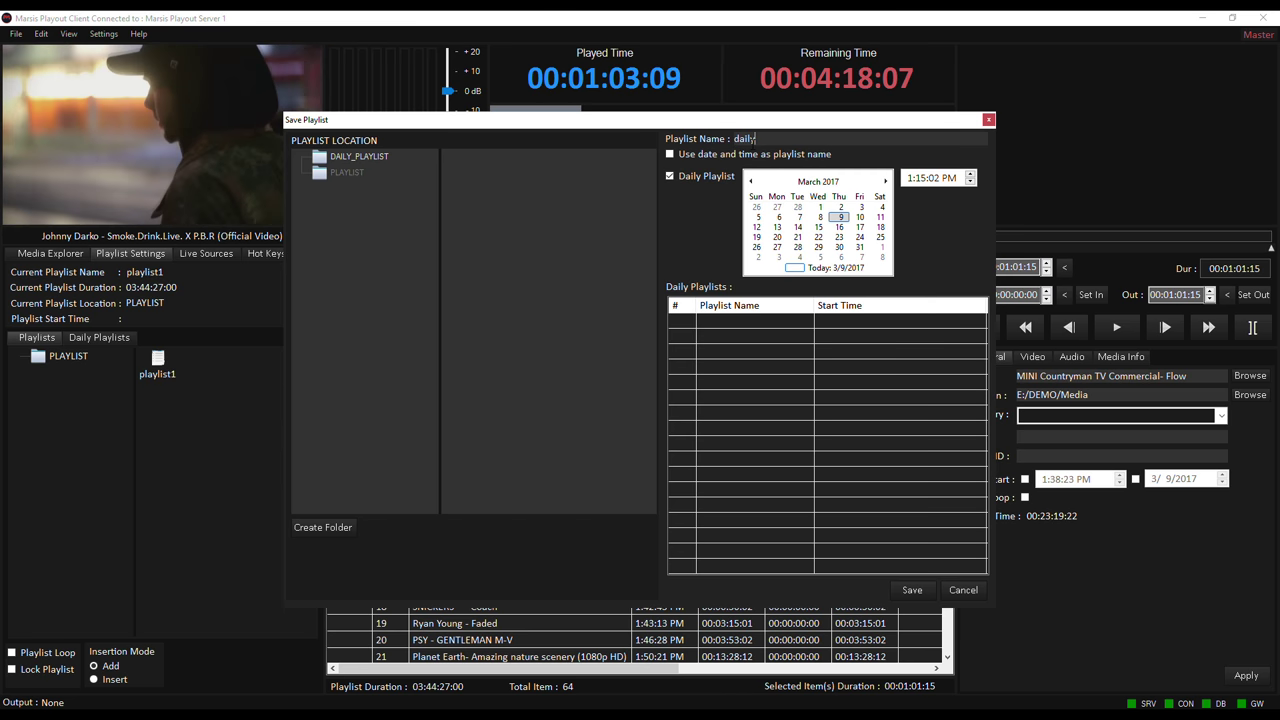
type(" playlist")
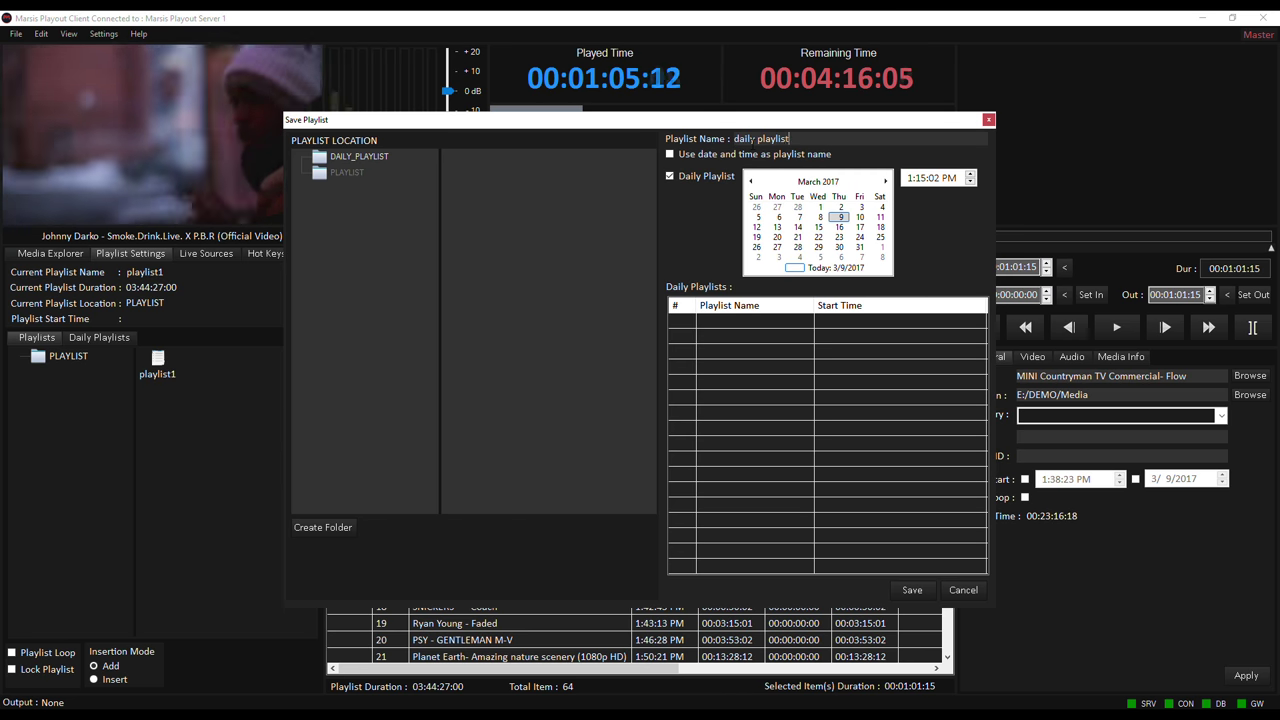
left_click(859, 217)
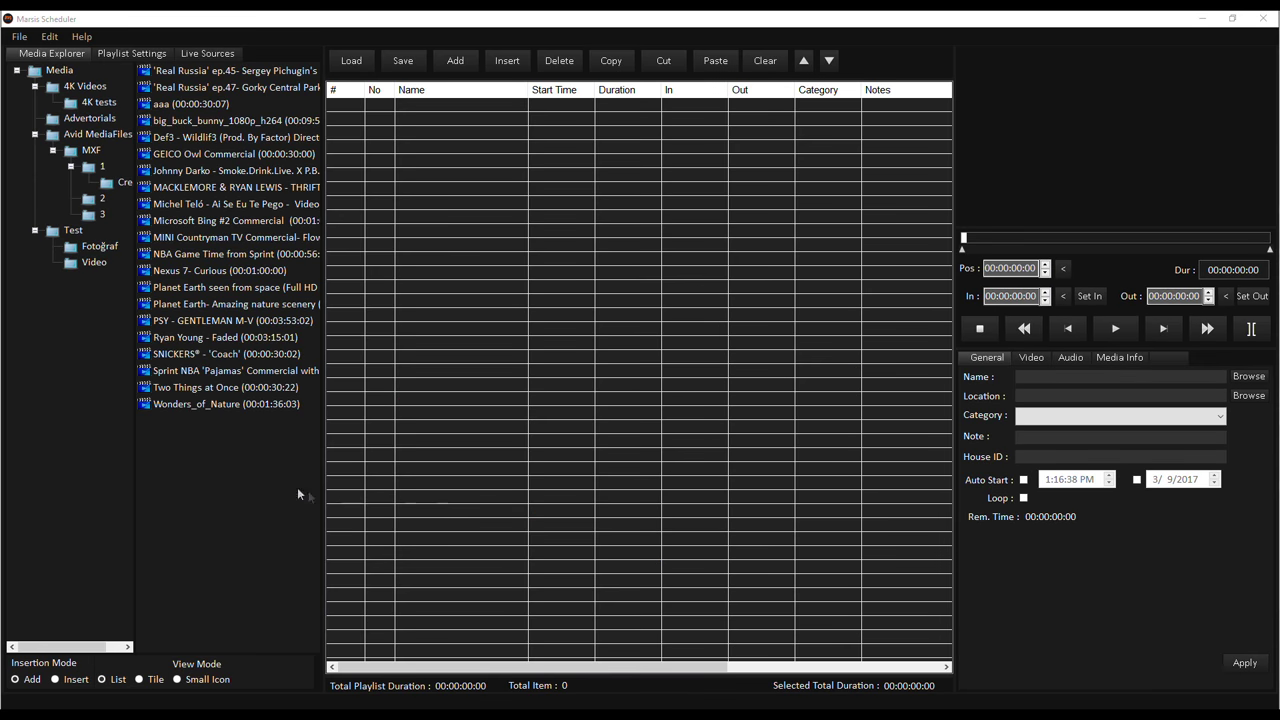
- Add the selected library media files to the Scheduler playlist and select the Microsoft Bing clip
left_click_drag(264, 468, 207, 95)
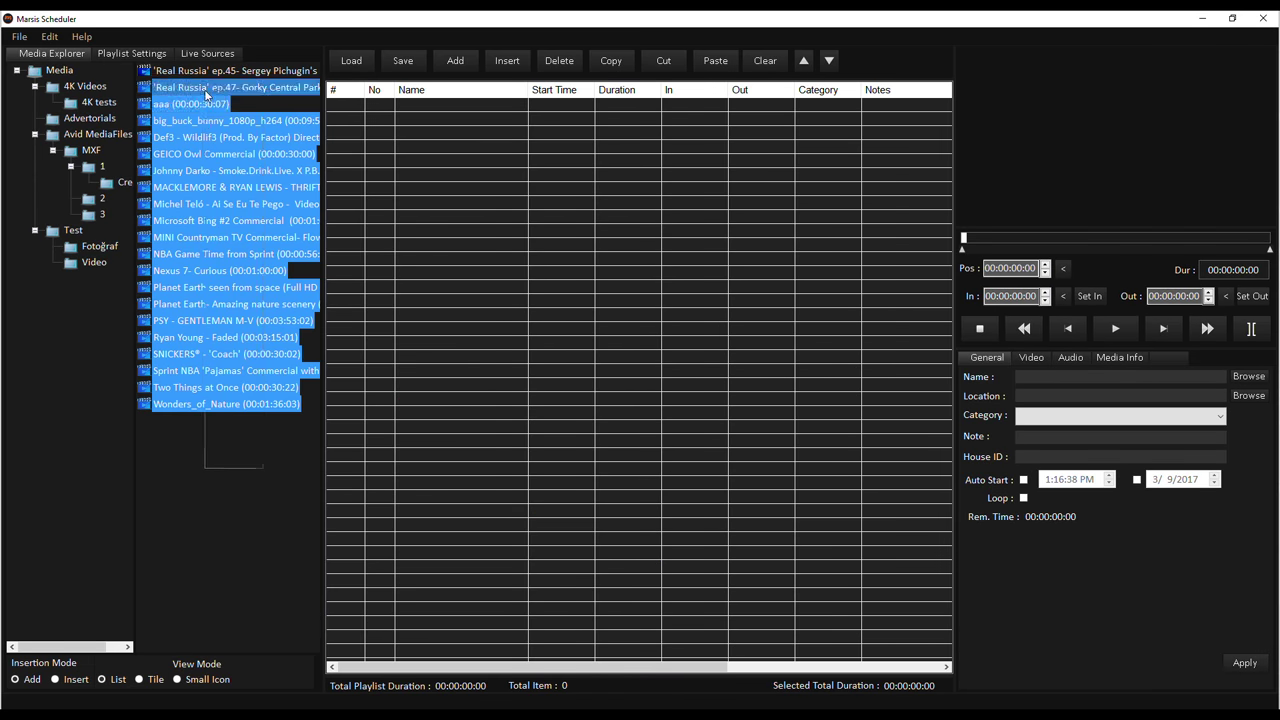
left_click_drag(596, 265, 597, 266)
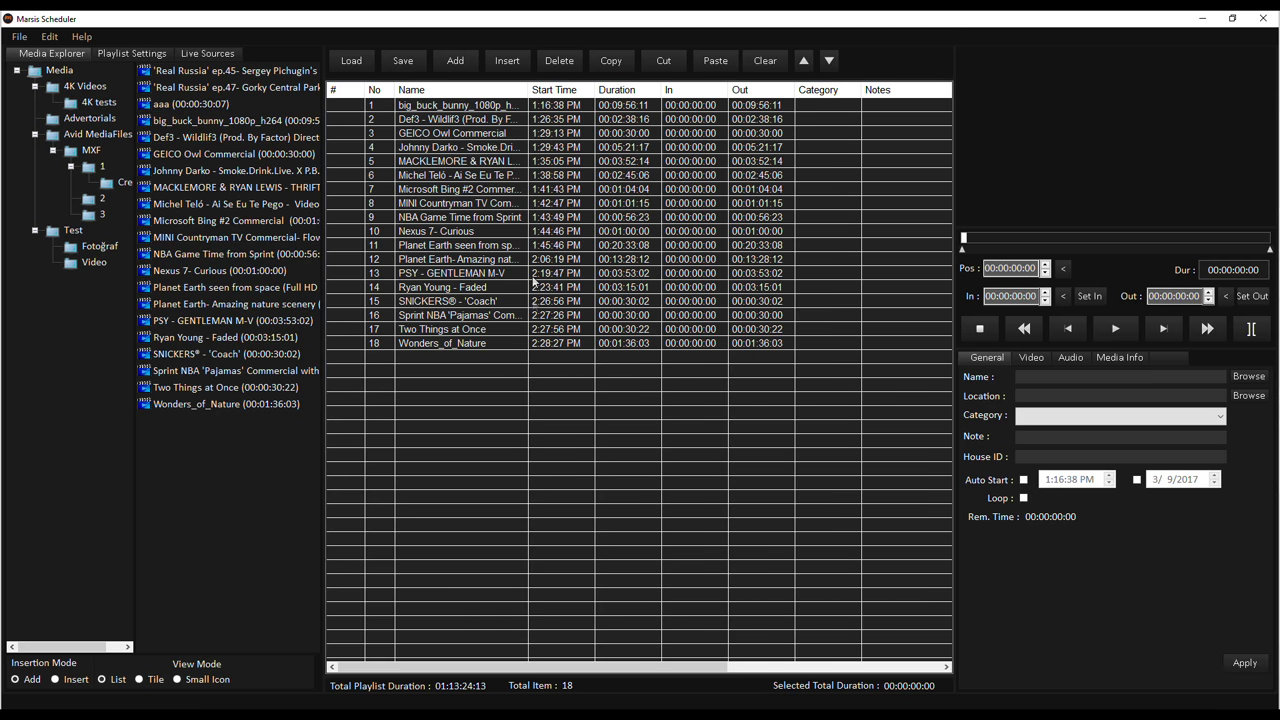
left_click(470, 231)
left_click(470, 189)
left_click(1128, 333)
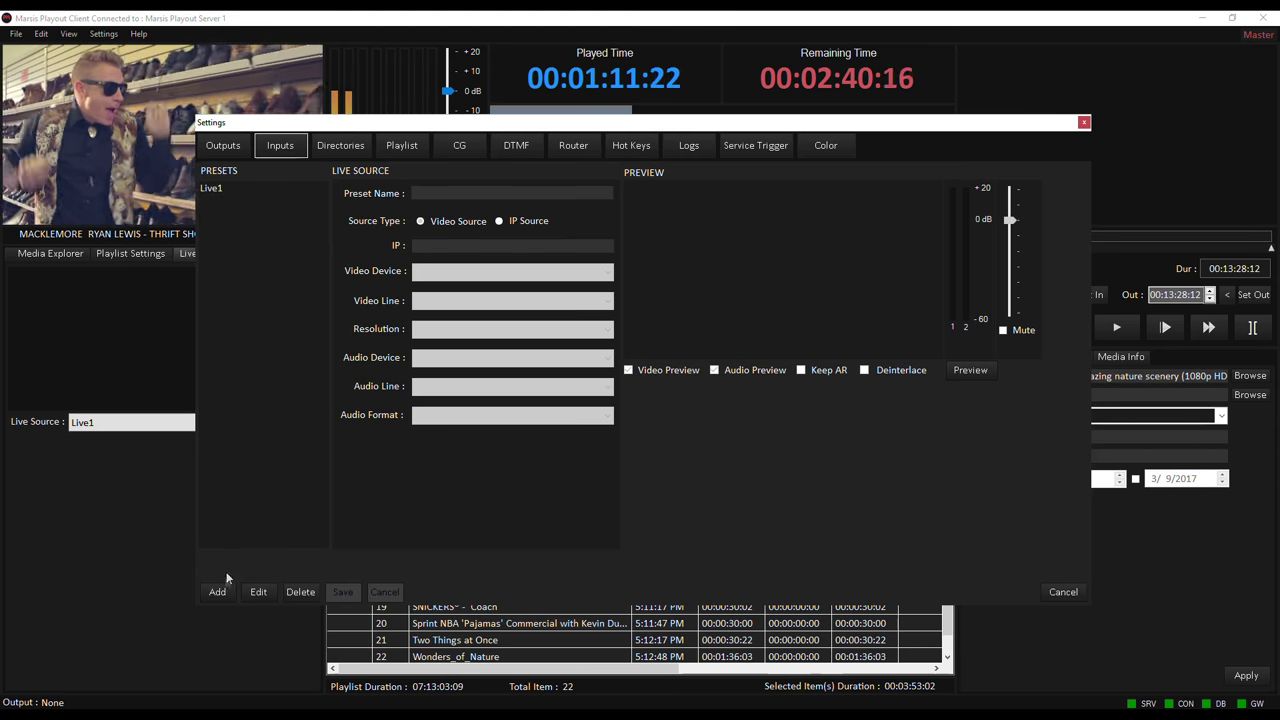
- Start a new live input preset named LIVE
left_click(217, 591)
left_click(440, 193)
type("L")
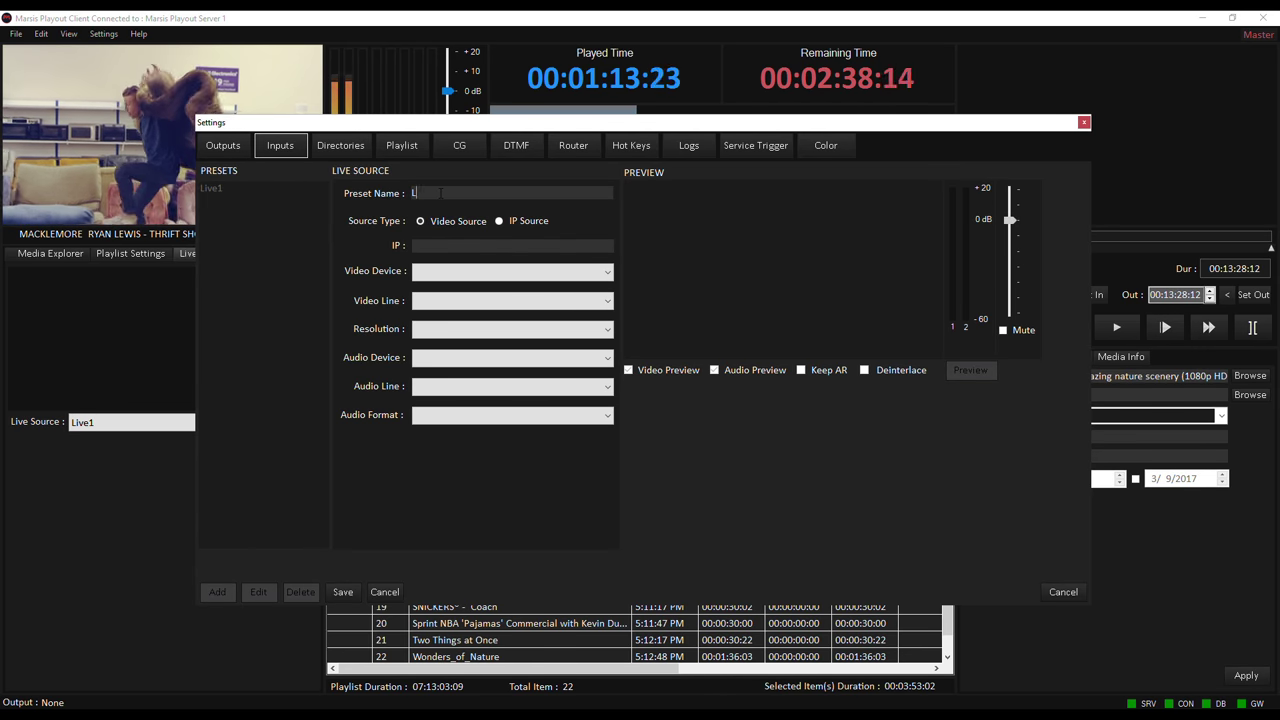
type("IVE")
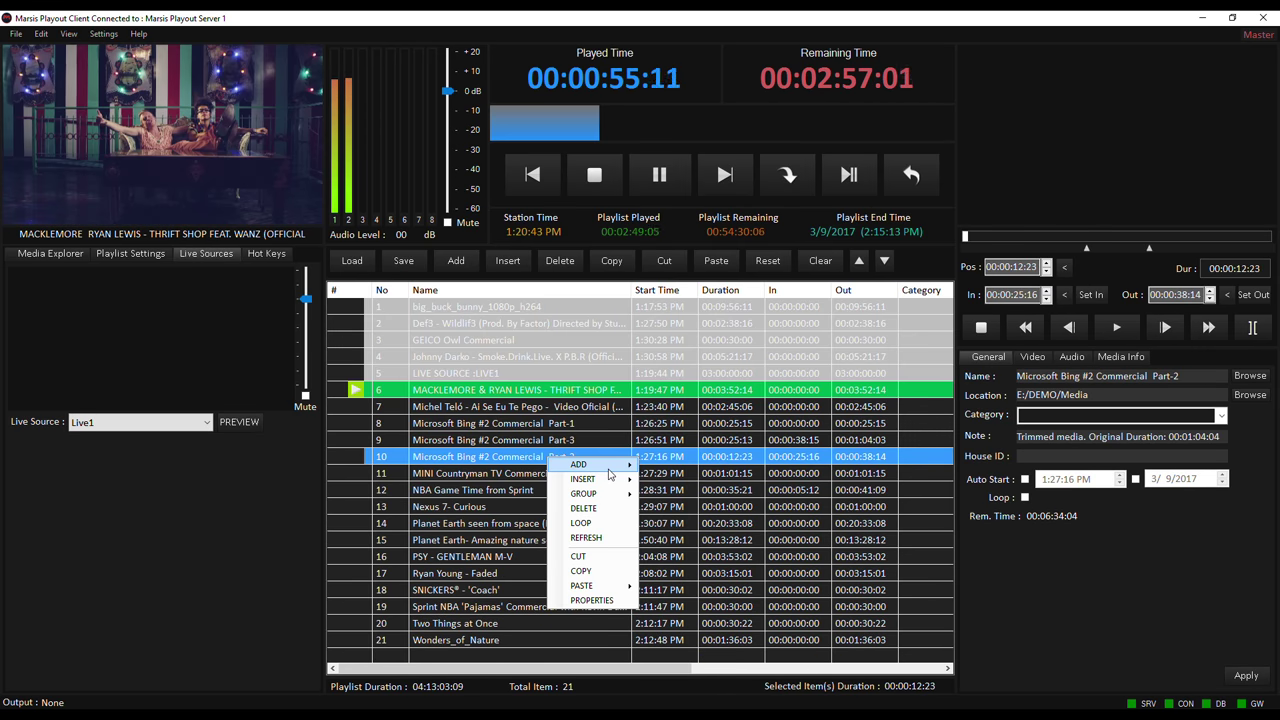
- Add a live source event and preview the Live1 feed in Live Sources
mouse_move(612, 466)
left_click(680, 507)
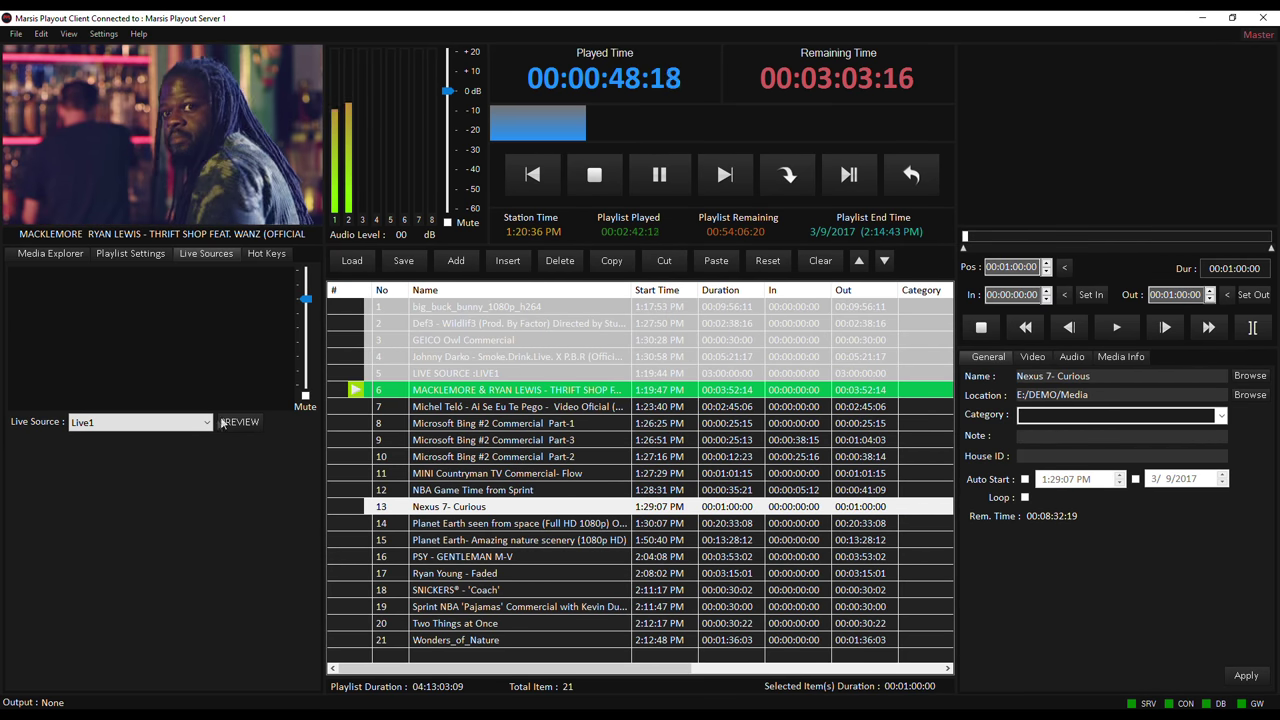
left_click(207, 422)
left_click(140, 437)
left_click(240, 422)
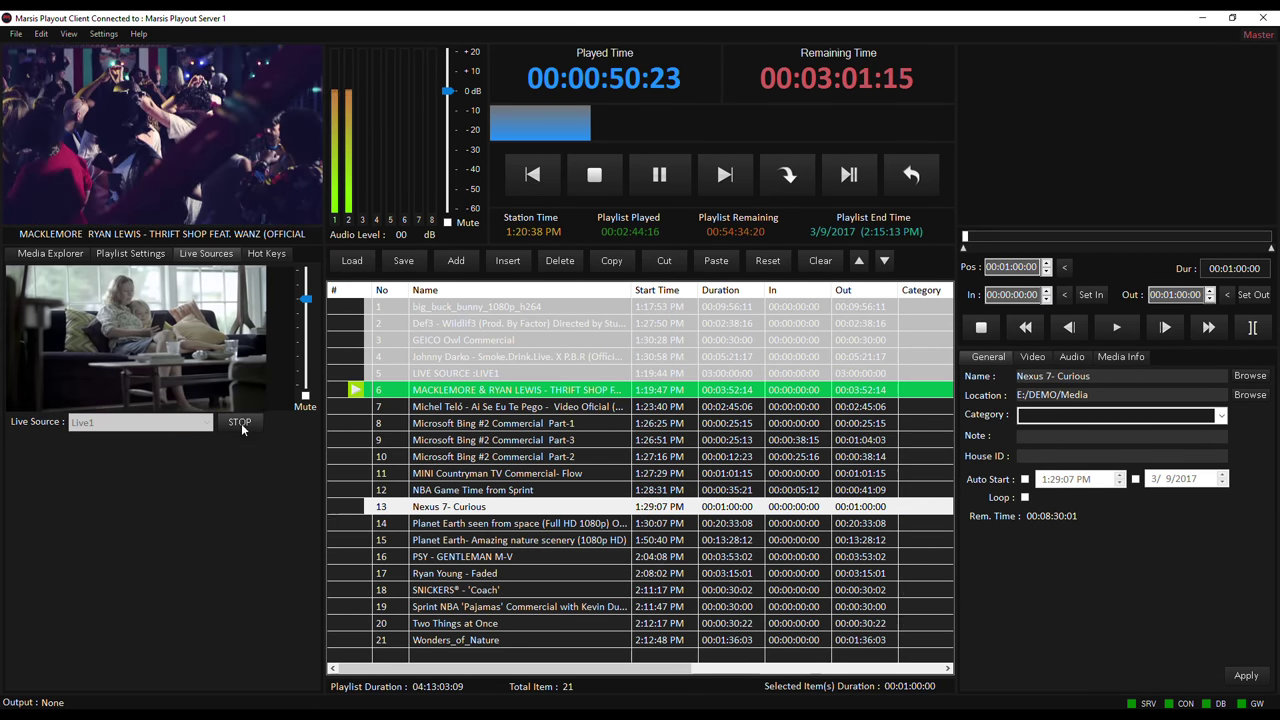
left_click(240, 422)
- Insert a three-hour Live1 live source event before Microsoft Bing Part-2 at row 10
left_click(550, 457)
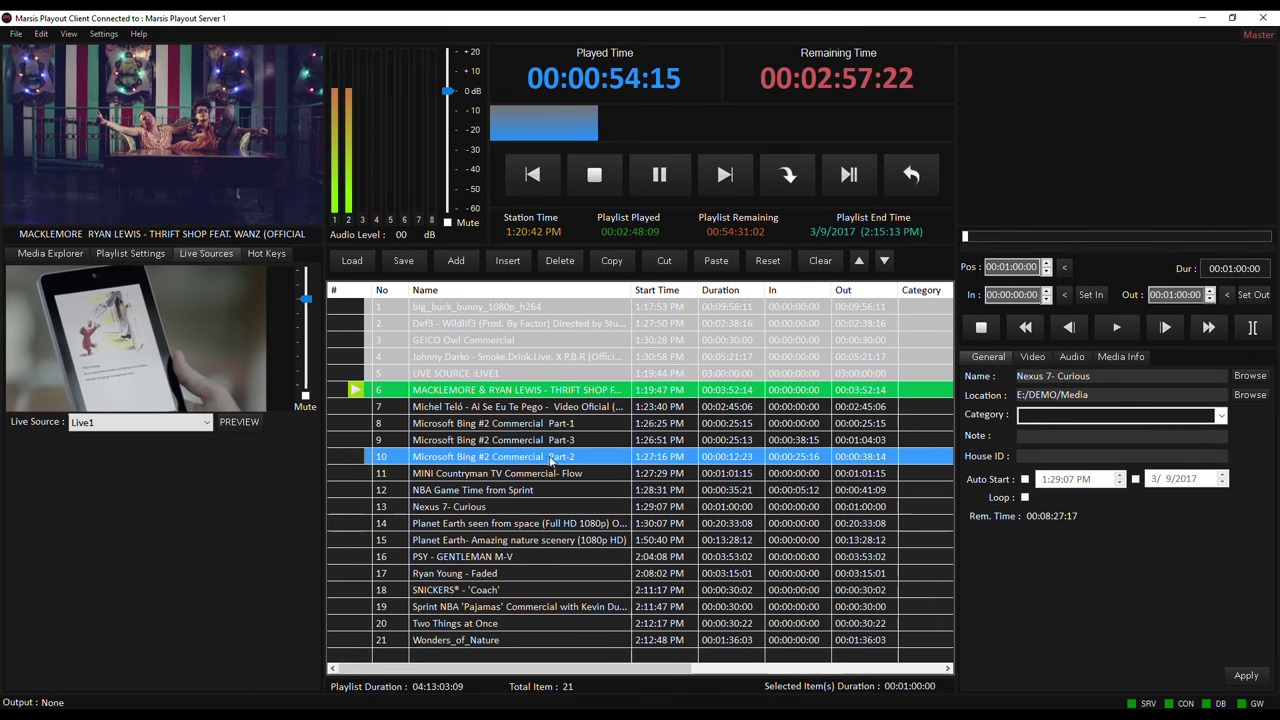
right_click(550, 458)
mouse_move(620, 489)
left_click(697, 508)
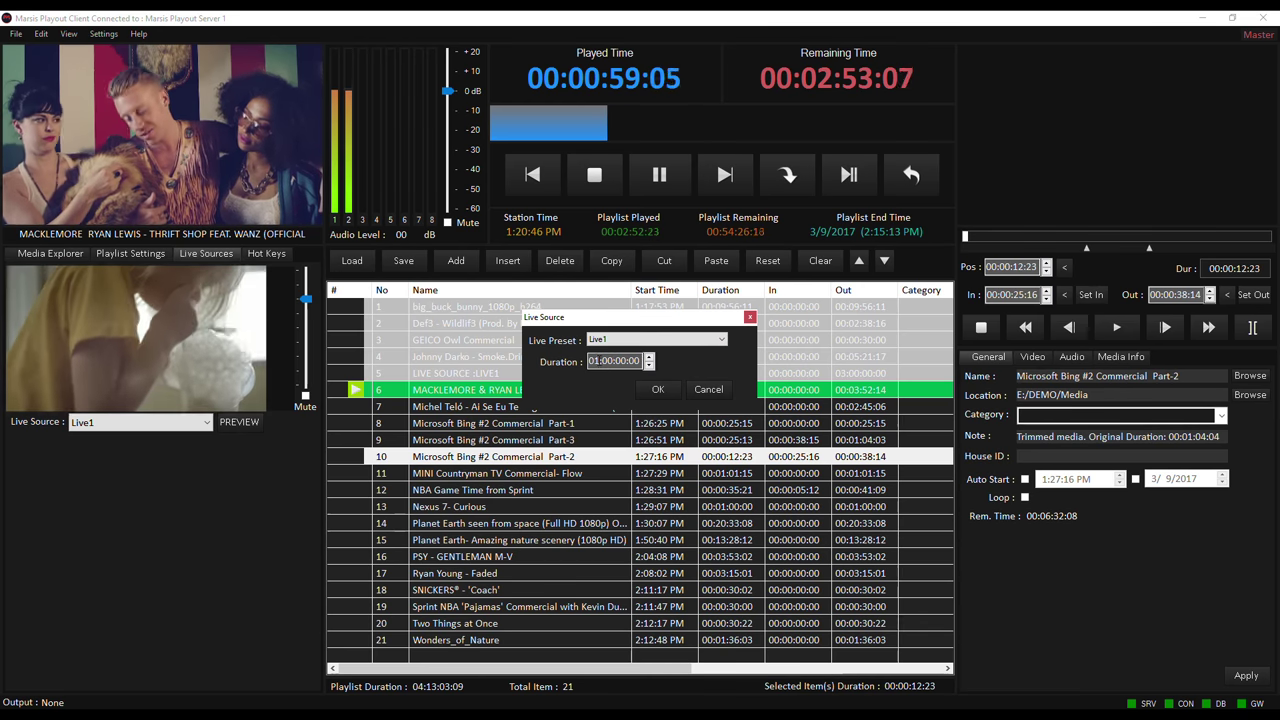
type("3")
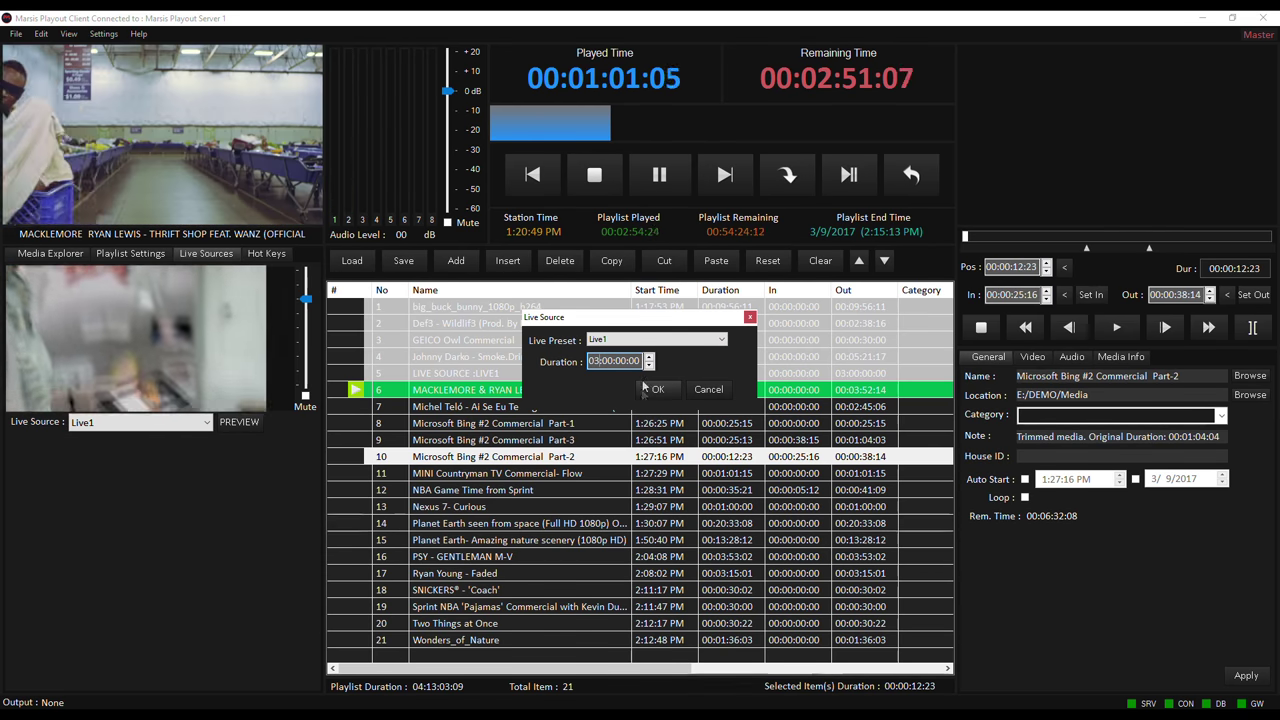
left_click(645, 389)
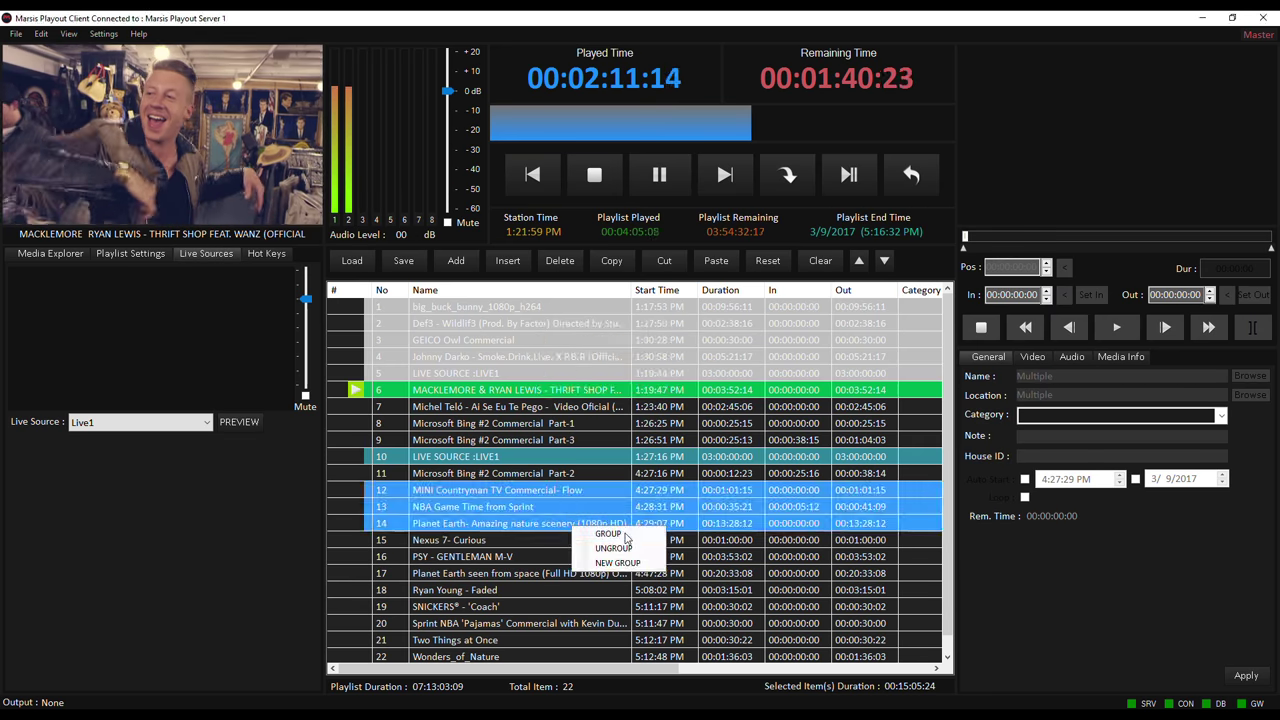
- Group the three selected clips as GROUP1, then collapse GROUP2 and select GROUP1
left_click(540, 531)
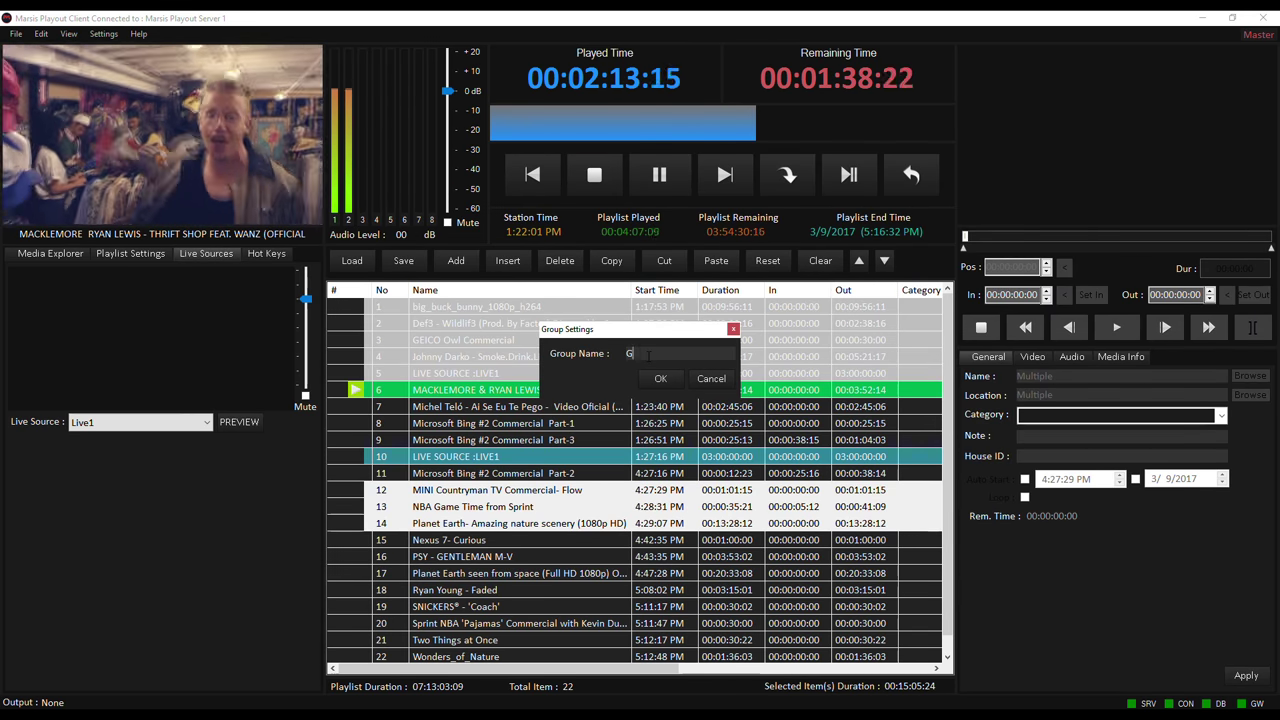
type("GROUP1")
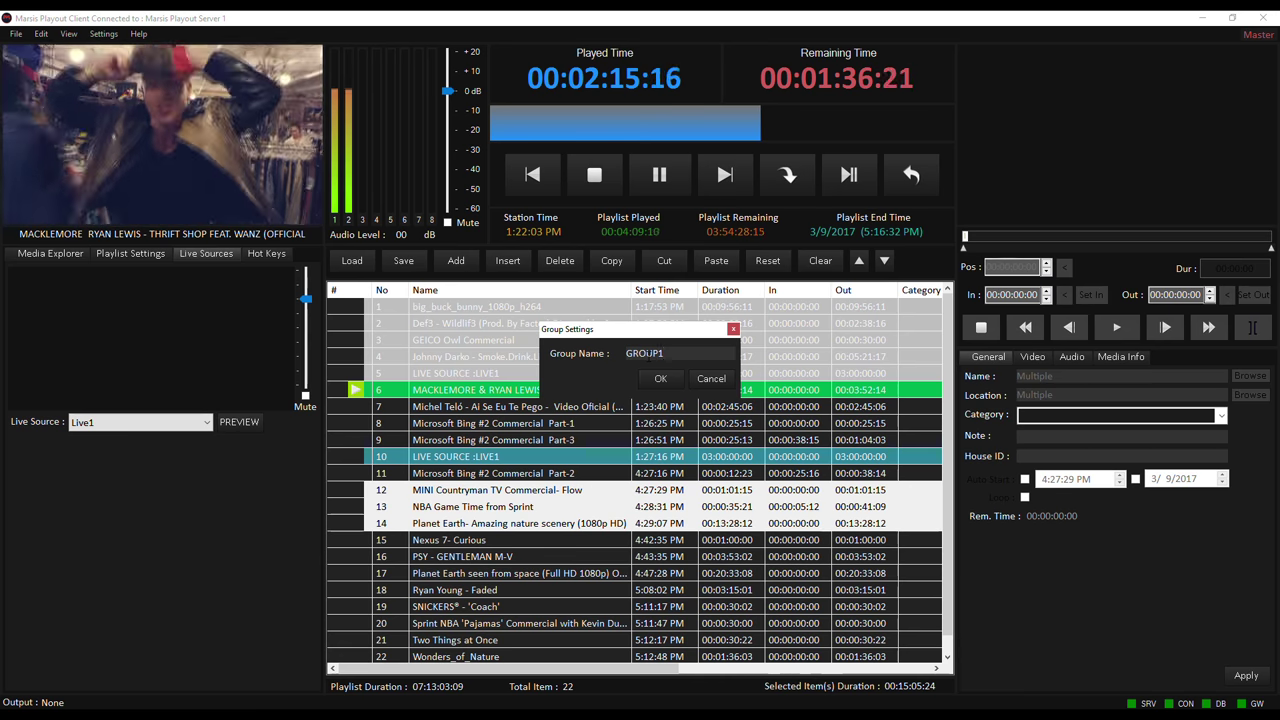
left_click(674, 380)
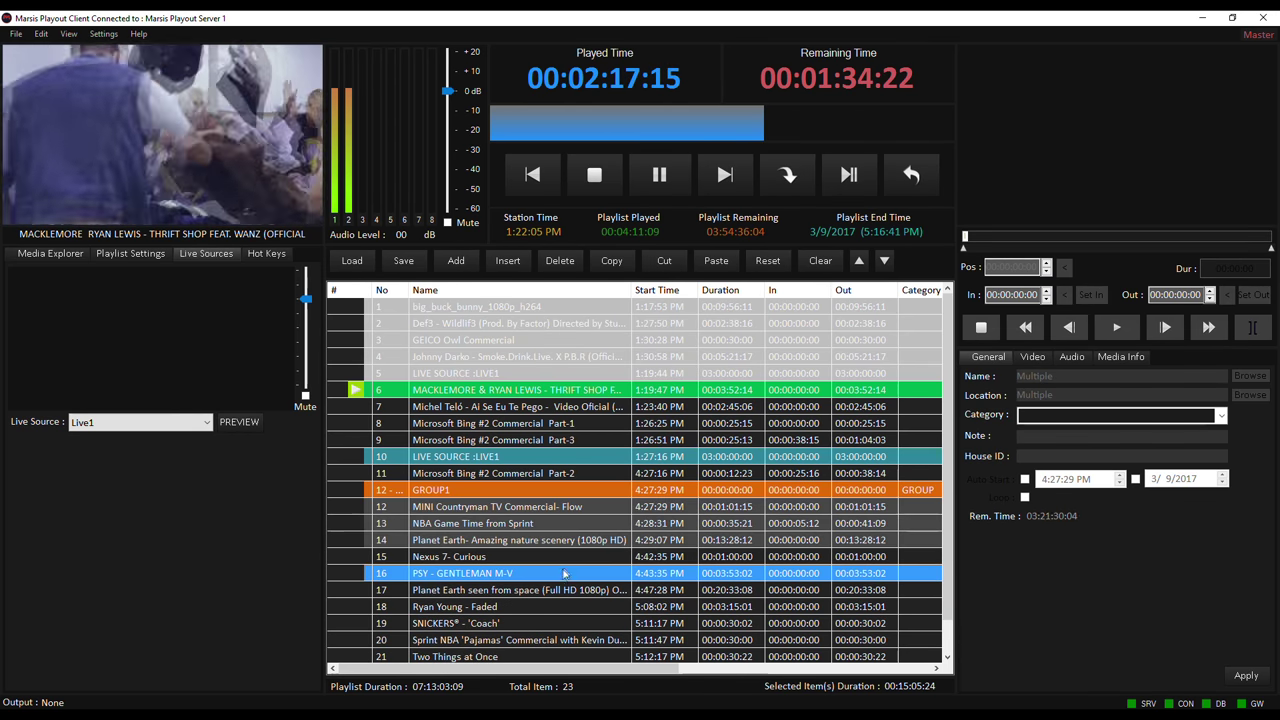
left_click(506, 558)
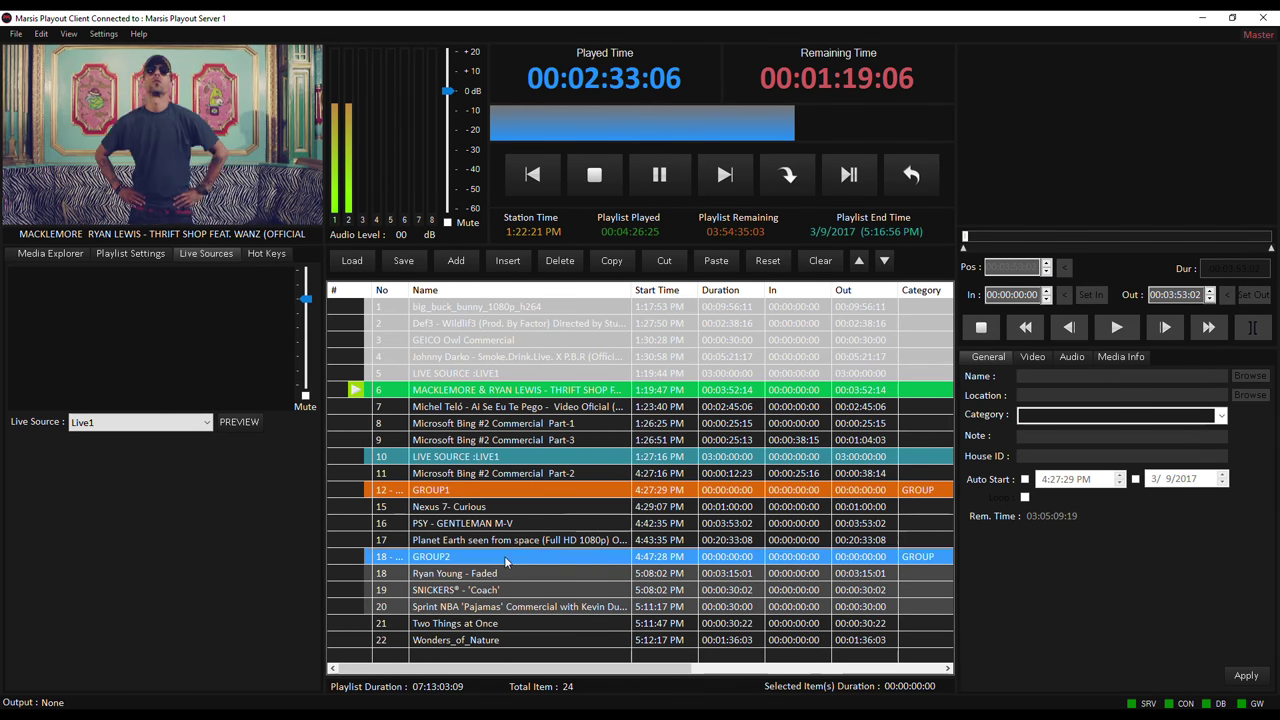
left_click(607, 630)
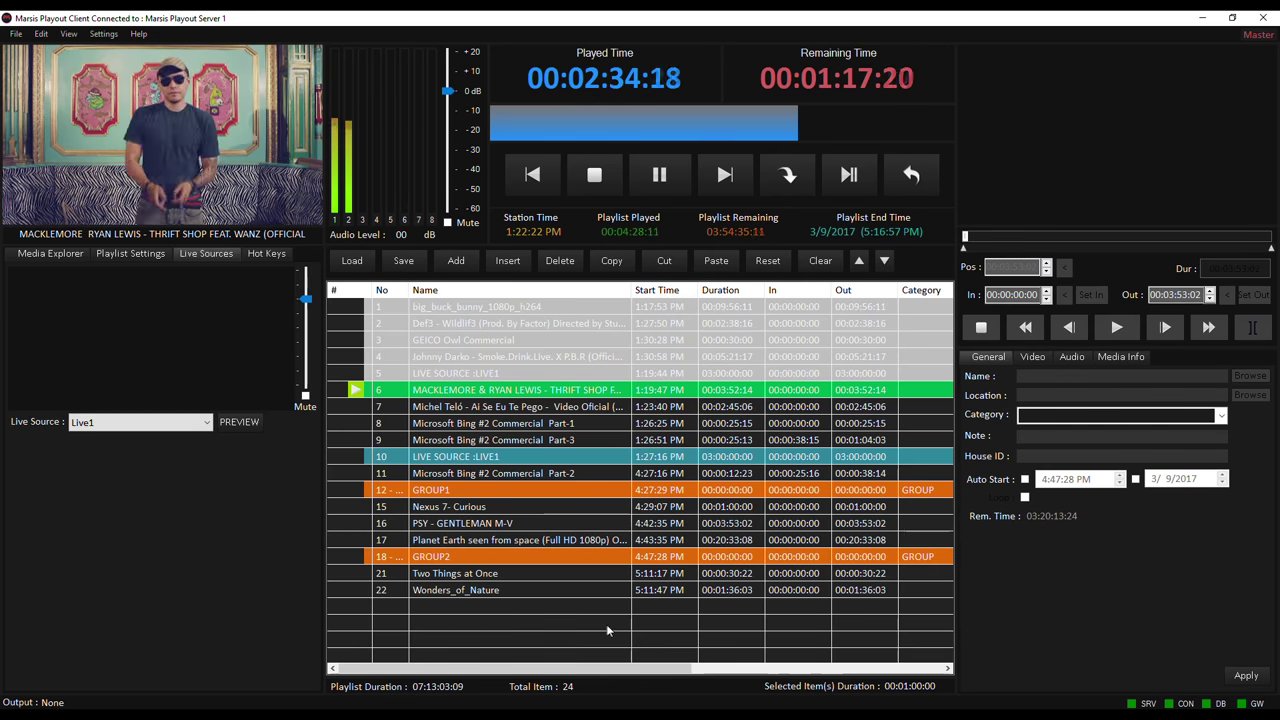
left_click(467, 489)
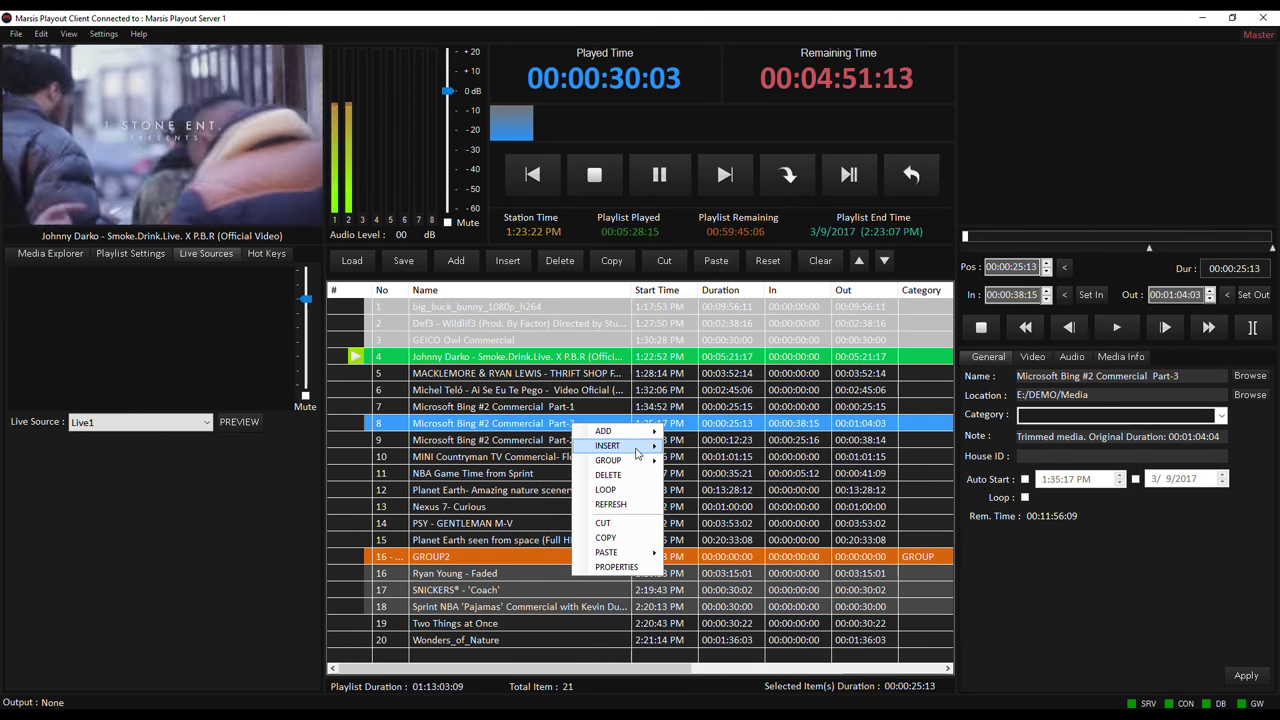
- Insert a five-second WAIT event, then skip it so playout resumes
mouse_move(630, 445)
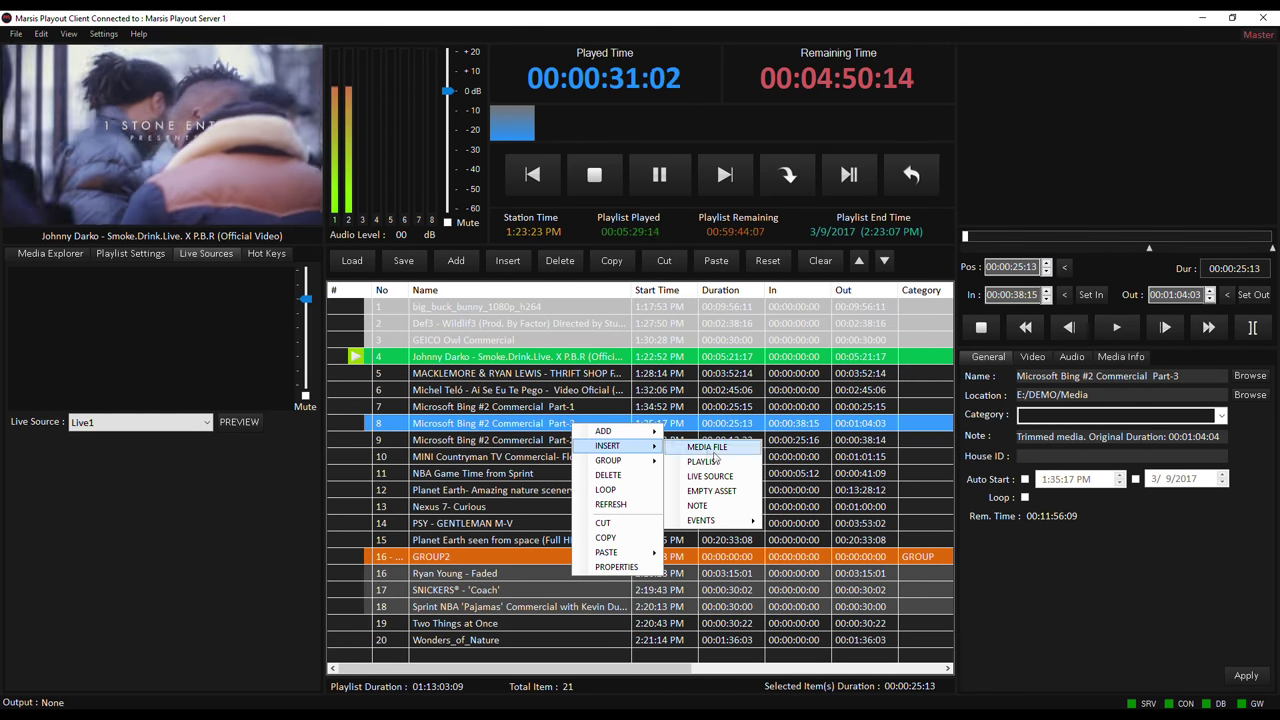
mouse_move(705, 521)
left_click(805, 524)
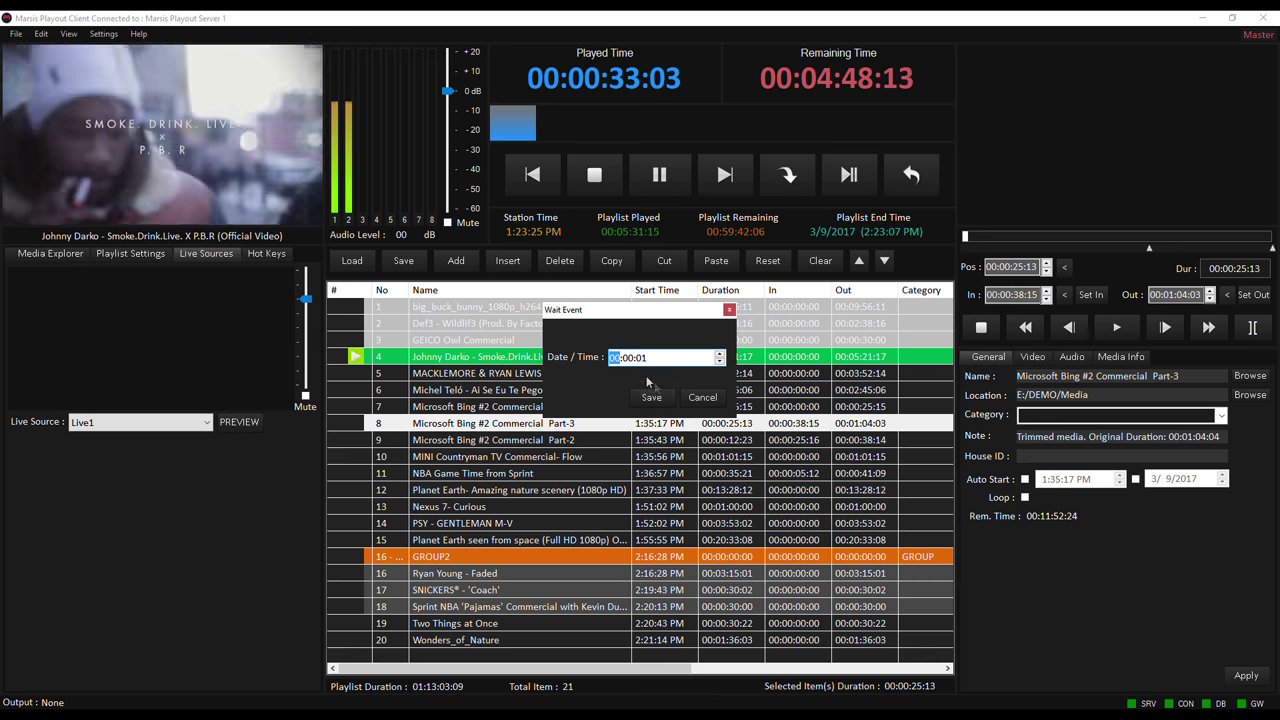
left_click(641, 357)
type("5")
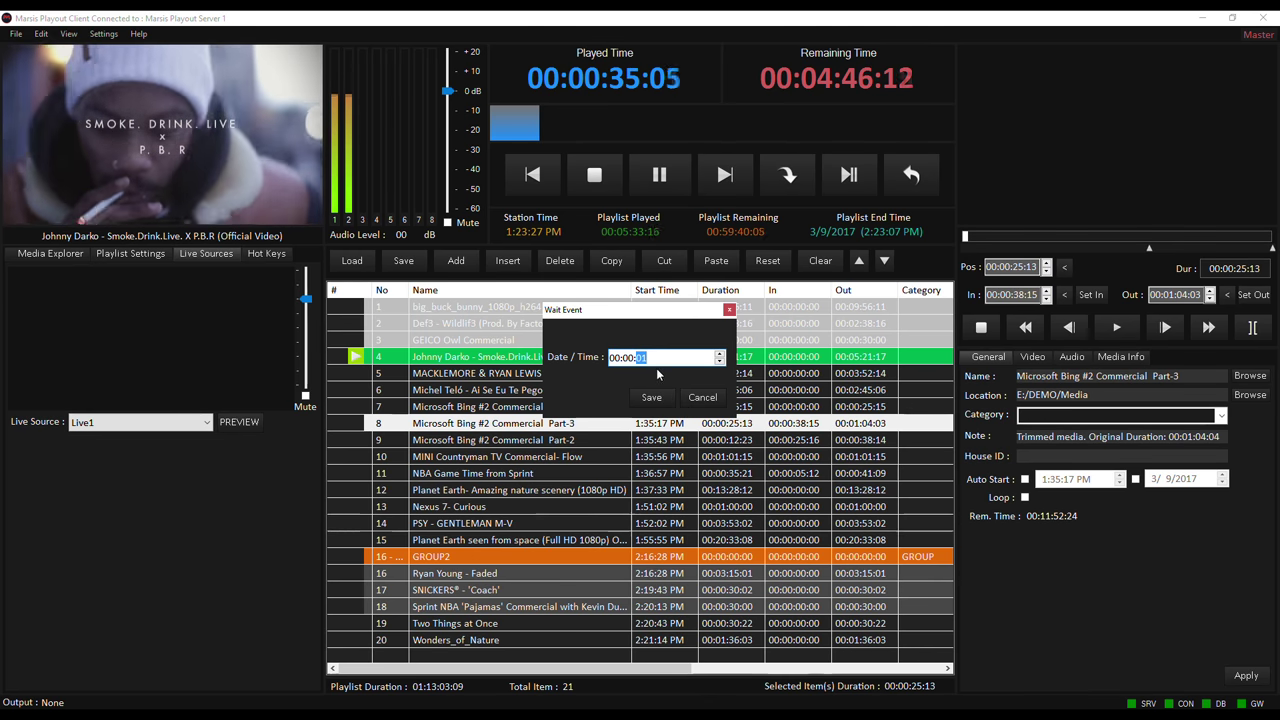
left_click(651, 397)
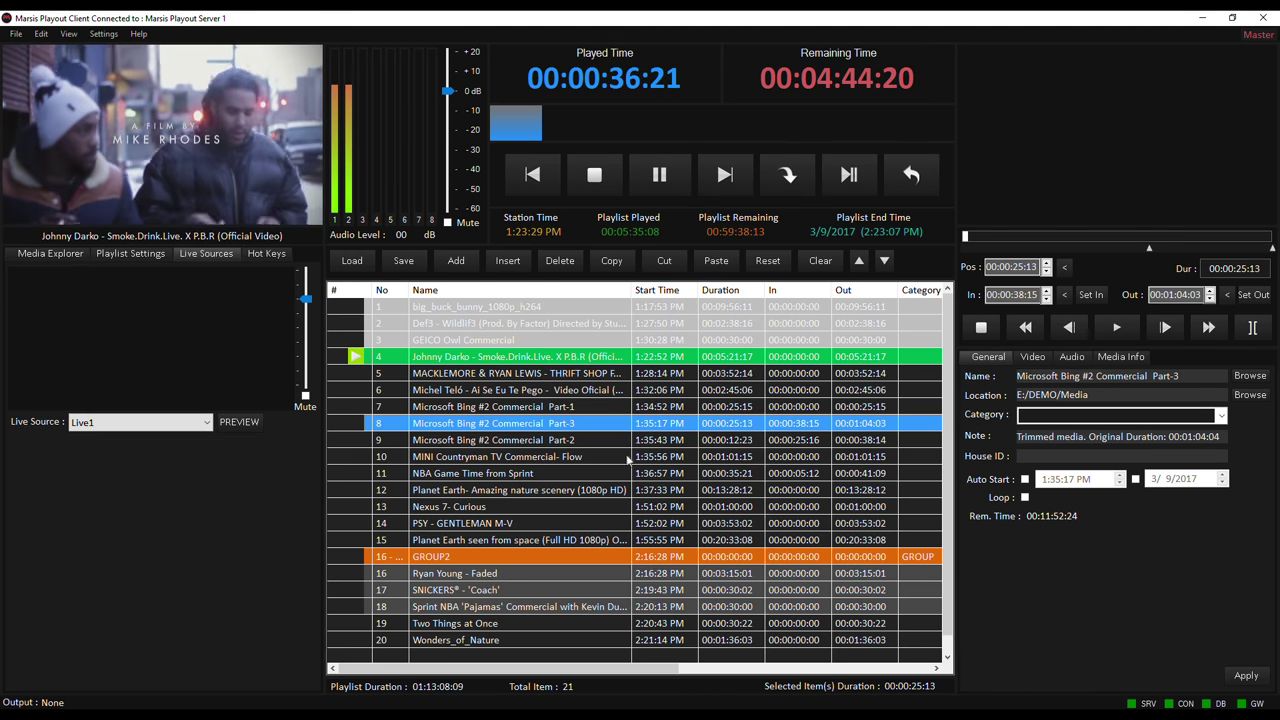
left_click(527, 472)
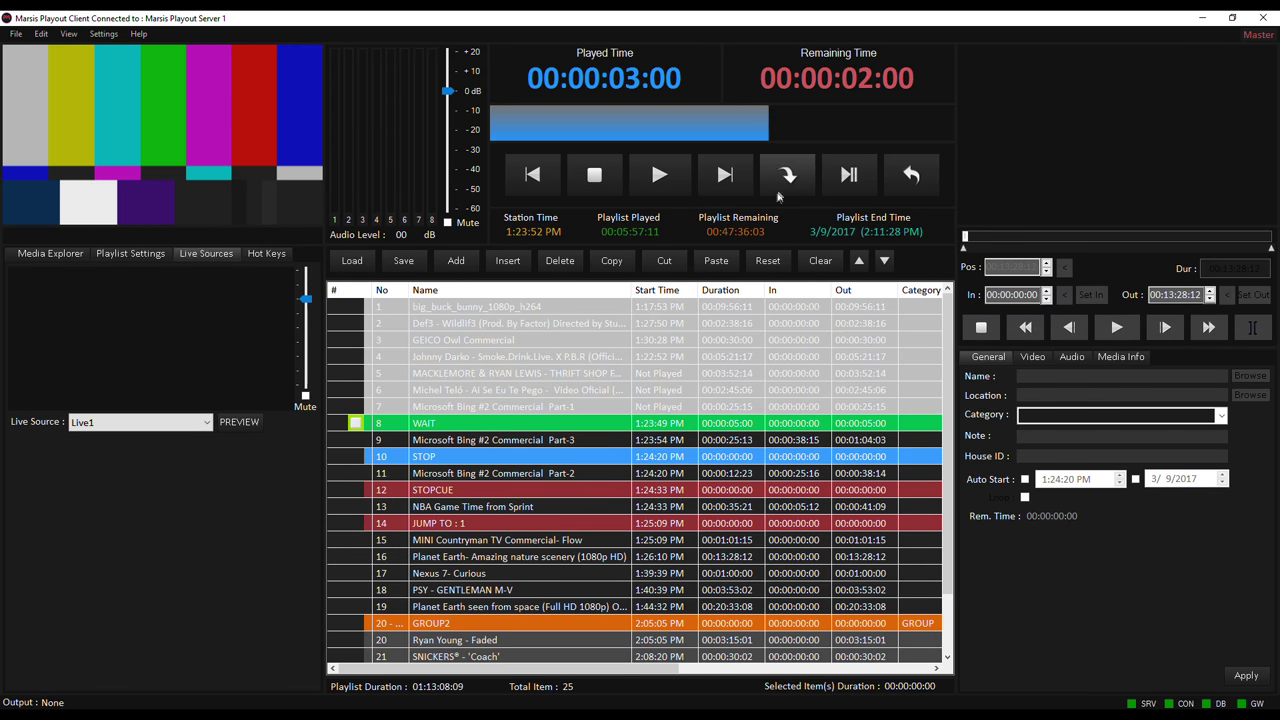
left_click(788, 175)
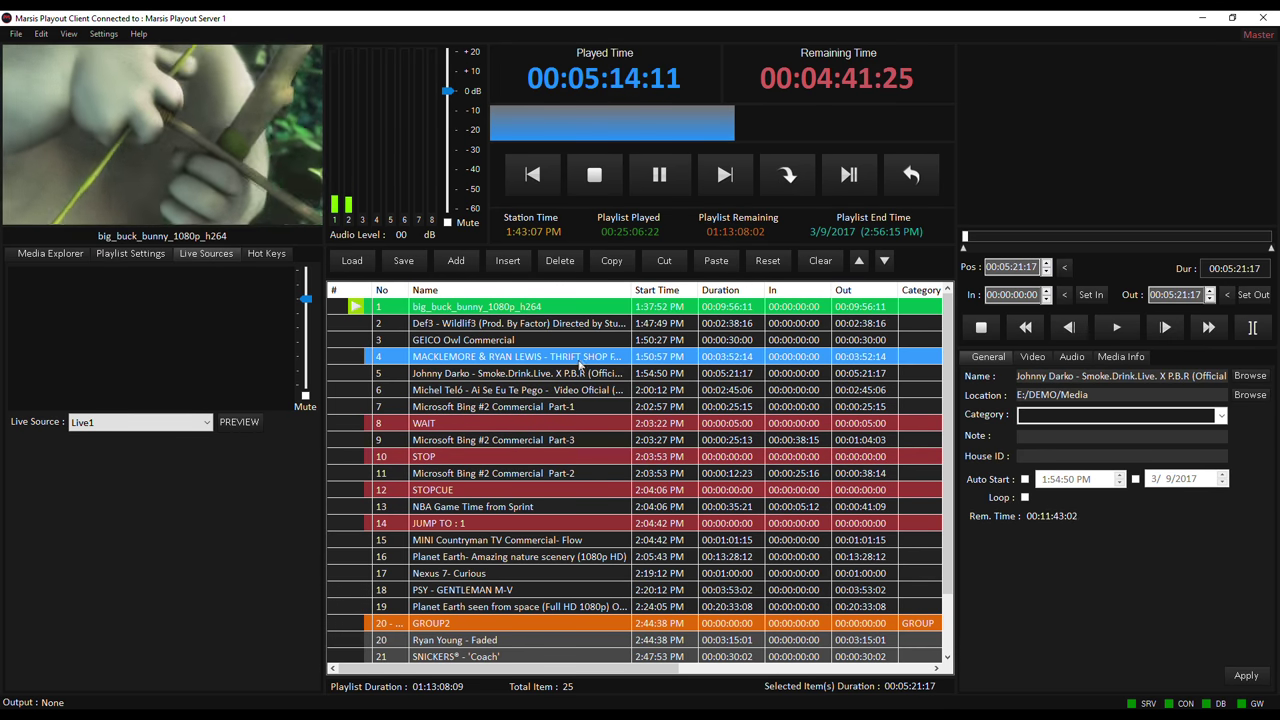
- Move MACKLEMORE & RYAN LEWIS above Johnny Darko and insert a Router Preset1 event before Johnny Darko
left_click_drag(580, 365, 568, 380)
left_click(568, 378)
right_click(557, 369)
mouse_move(600, 391)
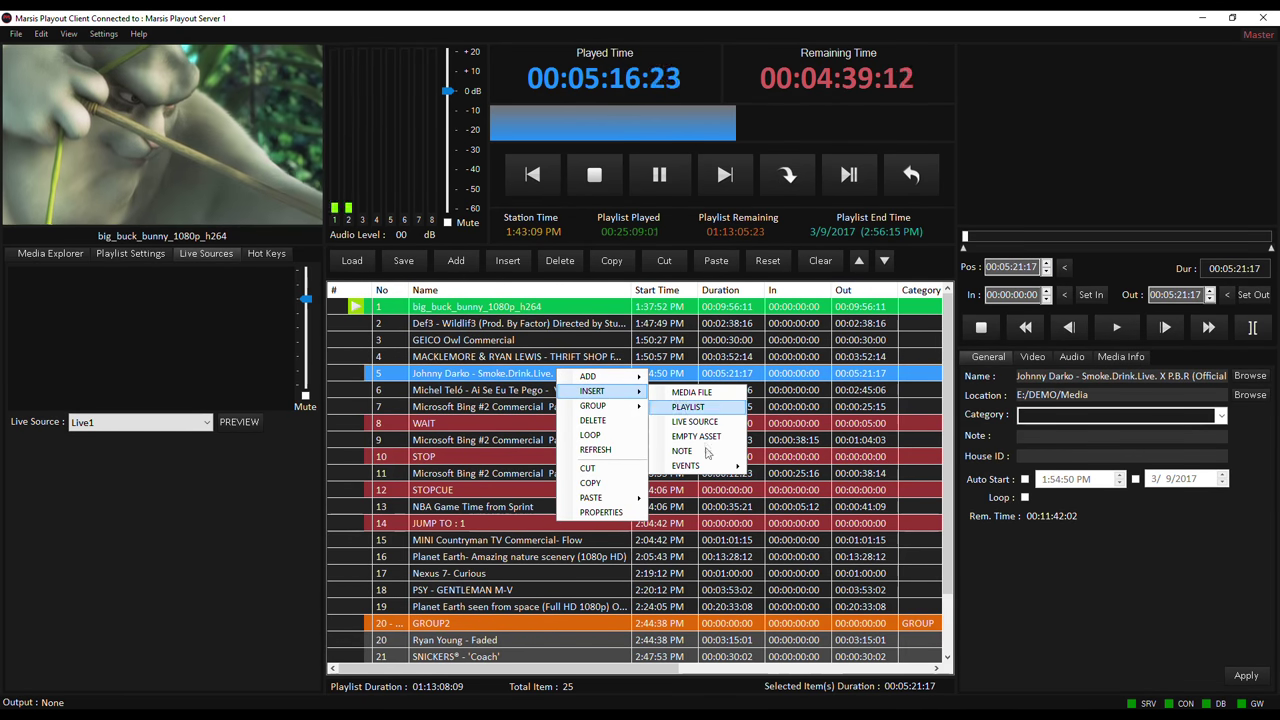
mouse_move(708, 466)
left_click(790, 529)
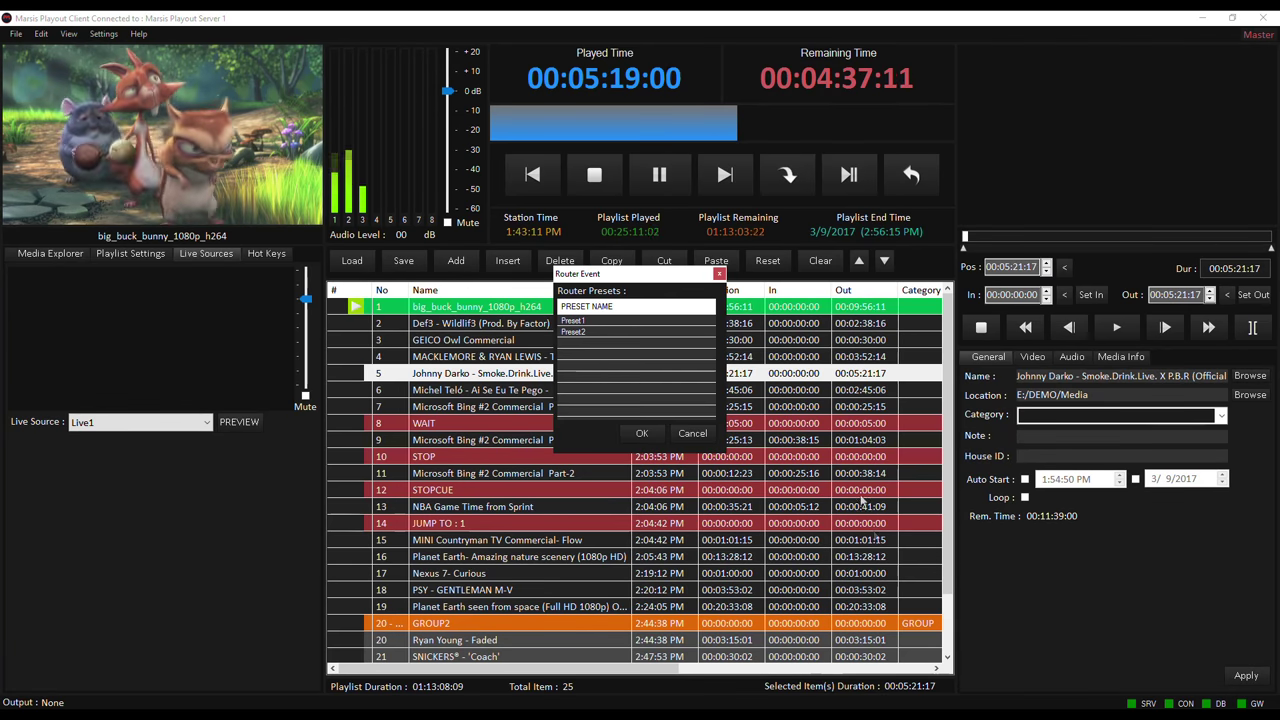
left_click(604, 321)
left_click(610, 331)
left_click(612, 321)
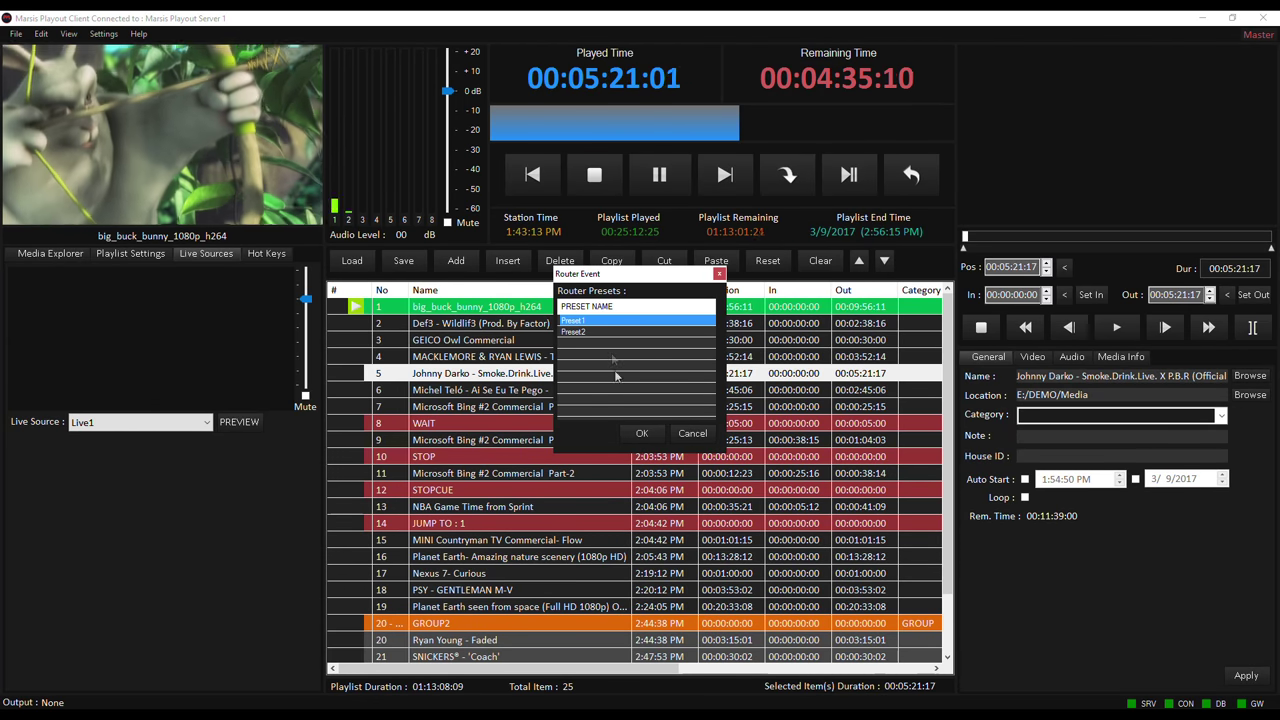
left_click(642, 433)
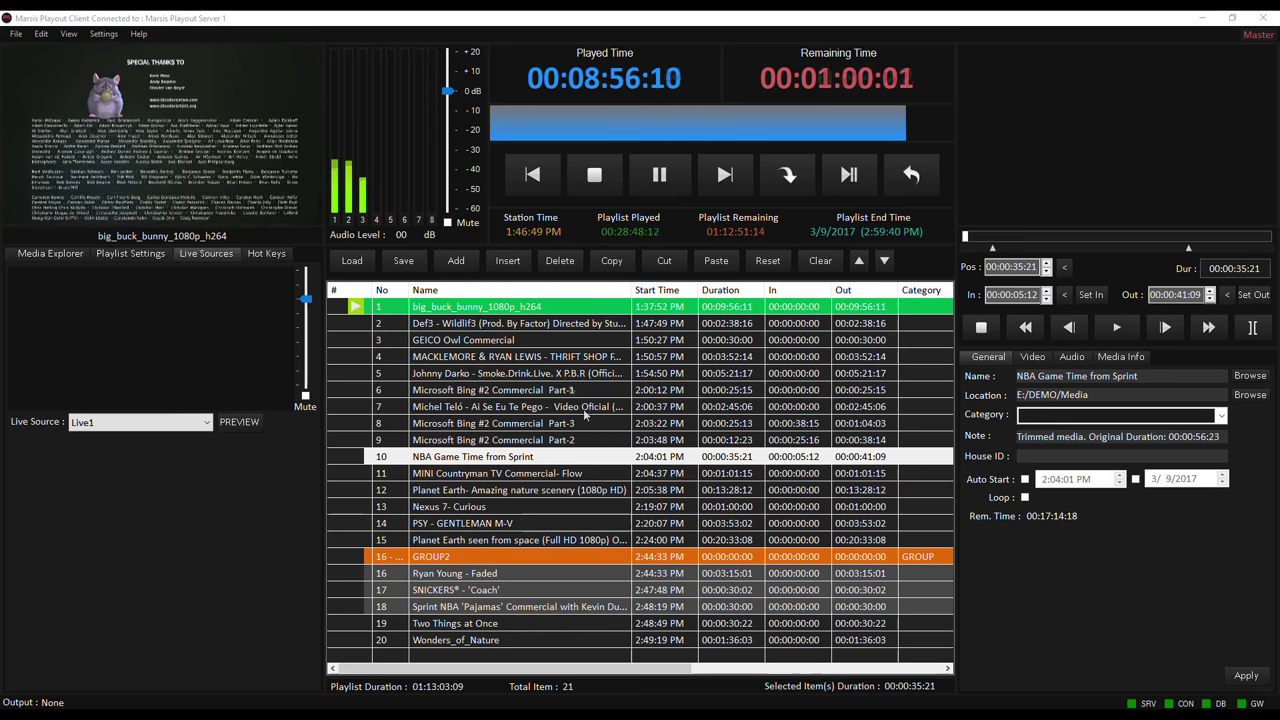
- Add a Generate 123 DTMF event in front of the Microsoft Bing #2 Commercial Part-1 row
left_click(560, 373)
right_click(550, 390)
mouse_move(595, 413)
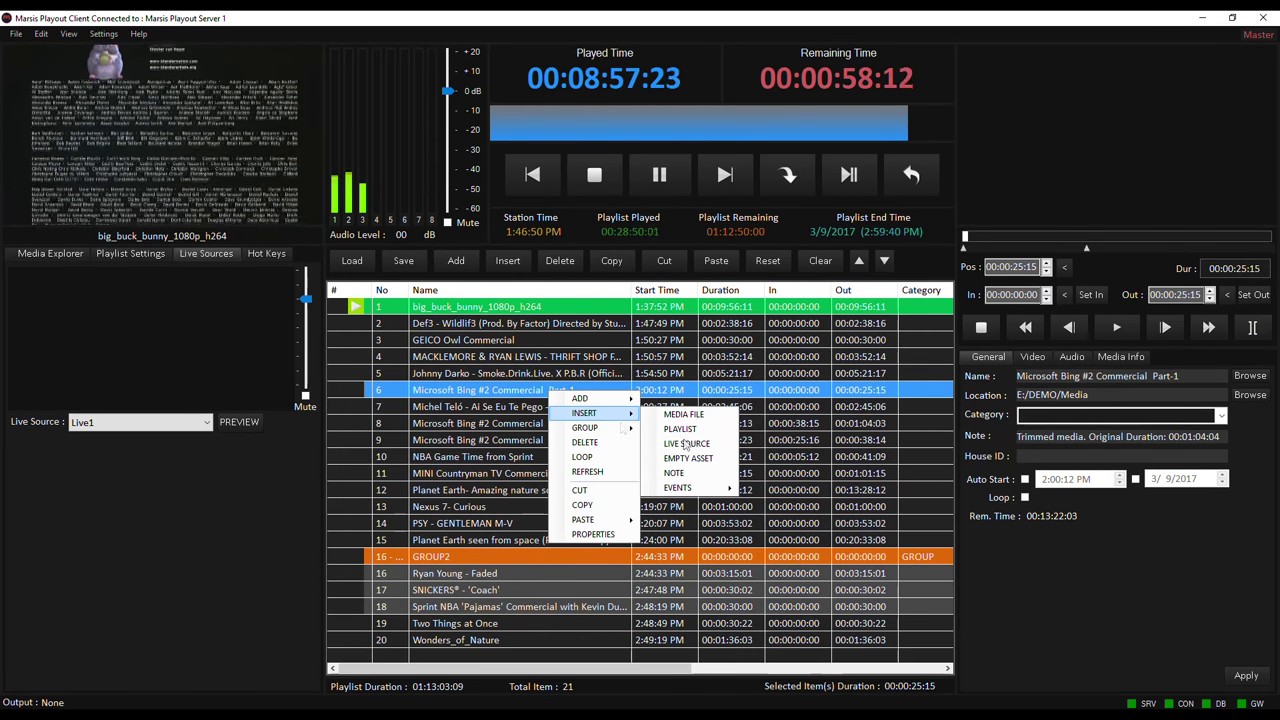
mouse_move(705, 488)
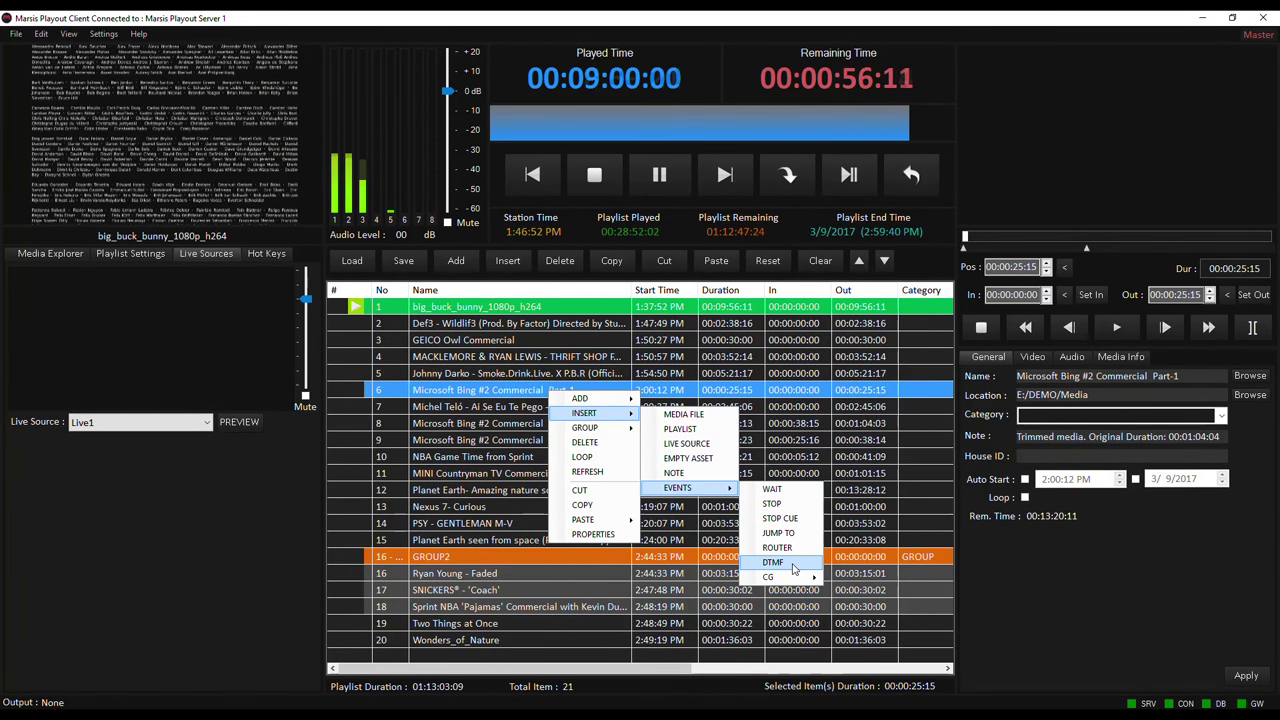
left_click(793, 540)
left_click(655, 349)
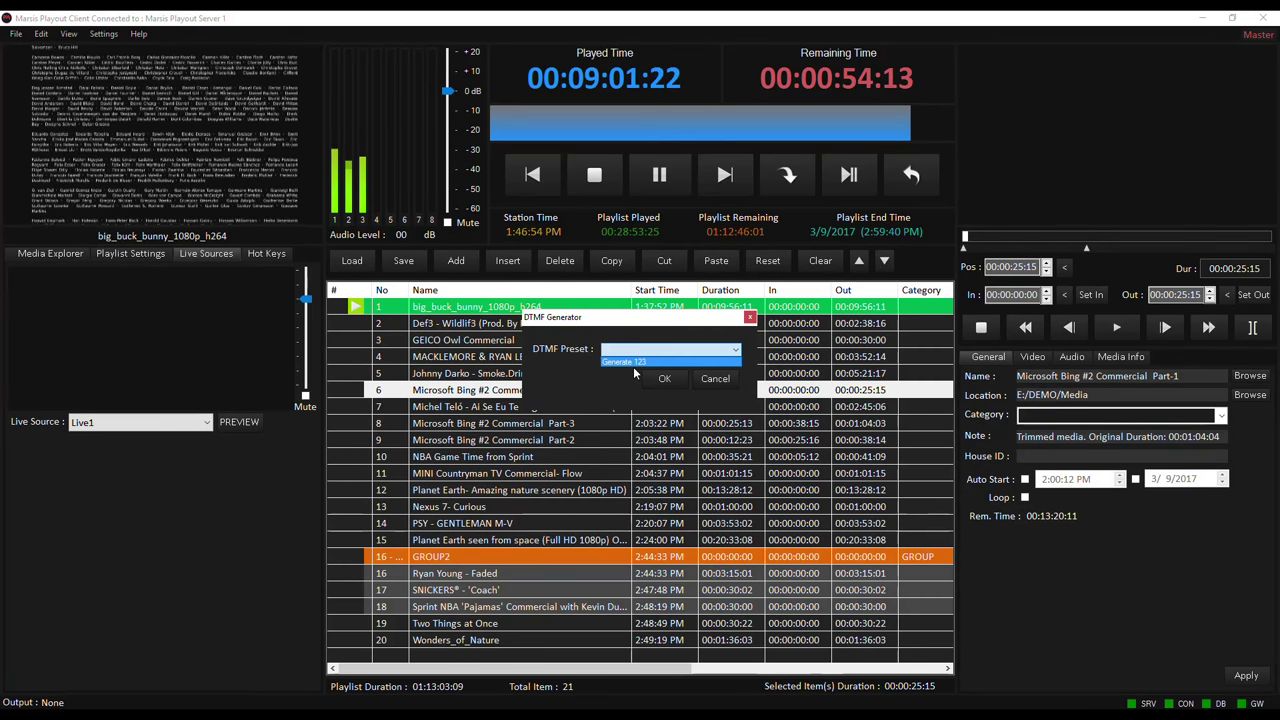
left_click(637, 362)
left_click(664, 378)
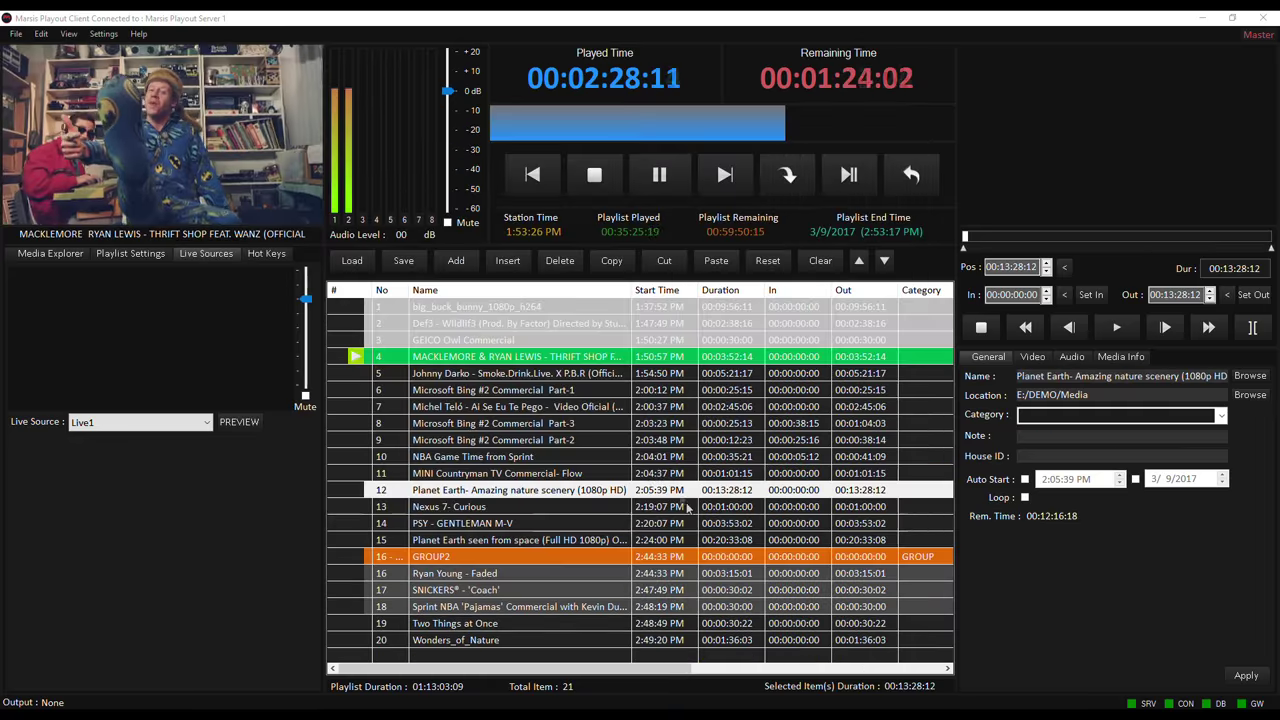
- Insert a Show CG event on the Microsoft Bing #2 Commercial Part-1 row
left_click(622, 391)
right_click(625, 391)
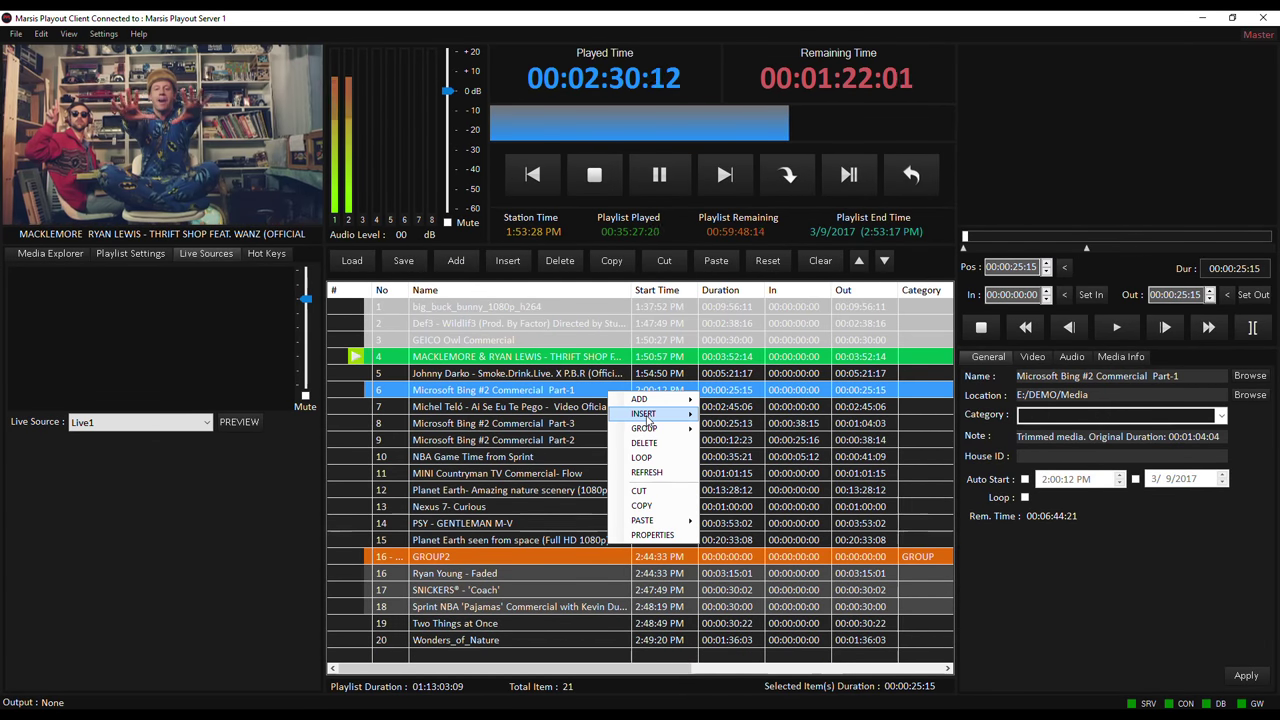
mouse_move(645, 413)
mouse_move(765, 488)
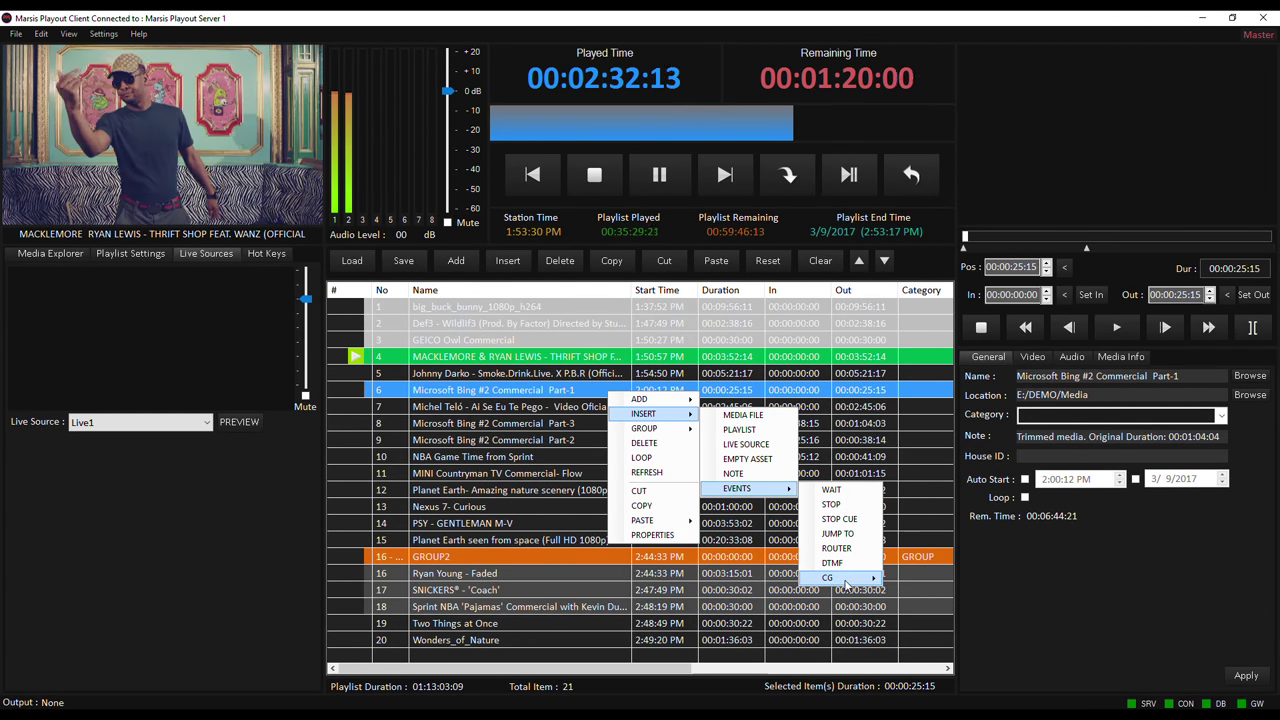
mouse_move(850, 578)
left_click(918, 580)
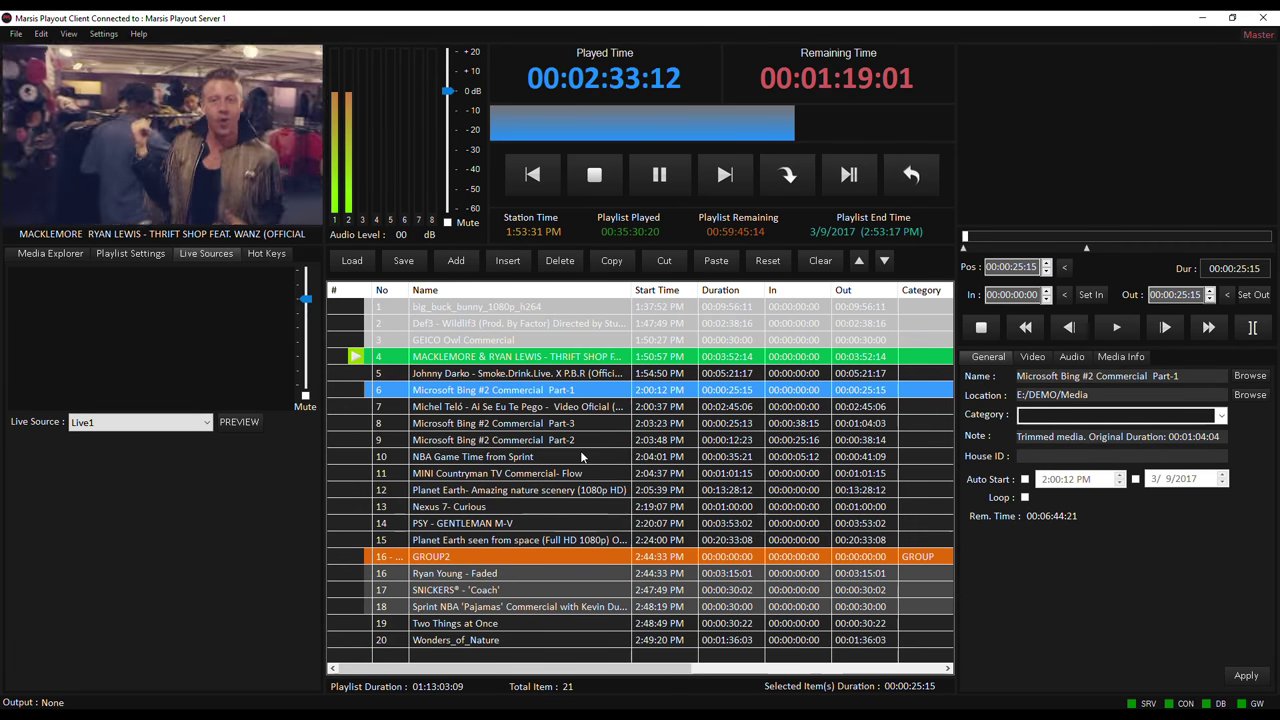
- From CG Project1, Page1, add Picture1, Text1 and Roll1 to the chosen CG items
left_click(308, 272)
left_click(445, 247)
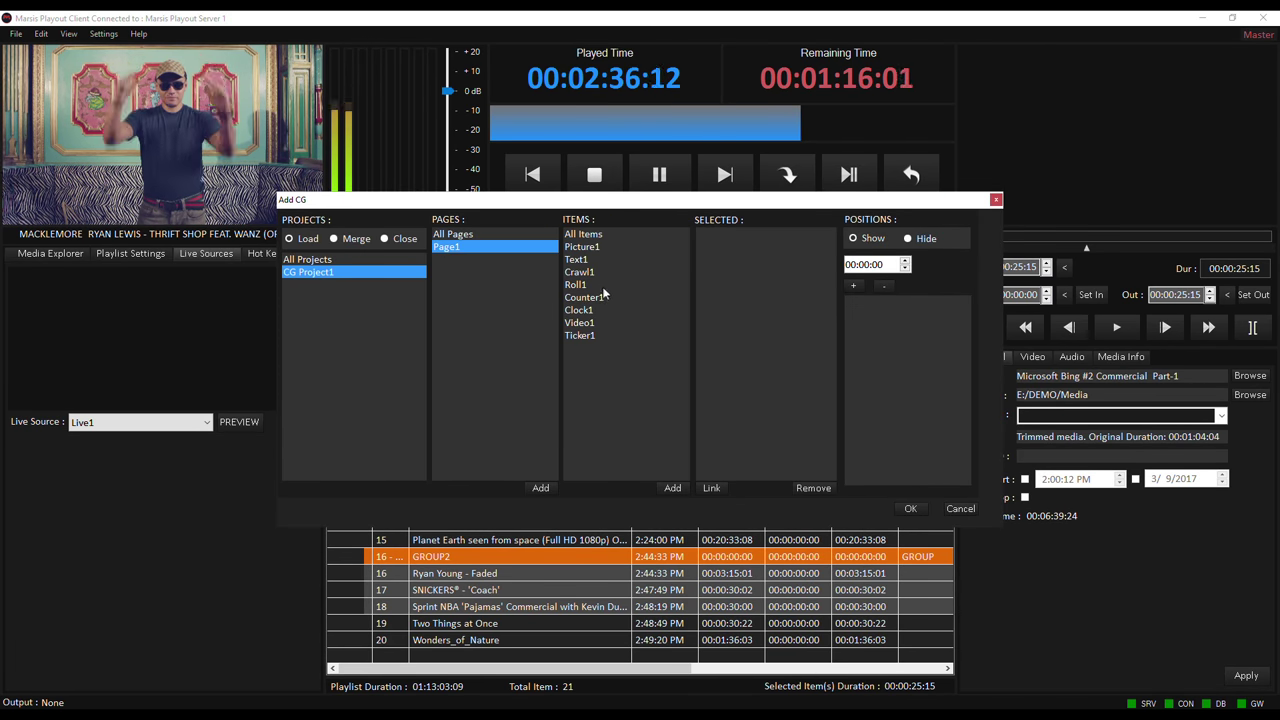
left_click(586, 261)
left_click(582, 247)
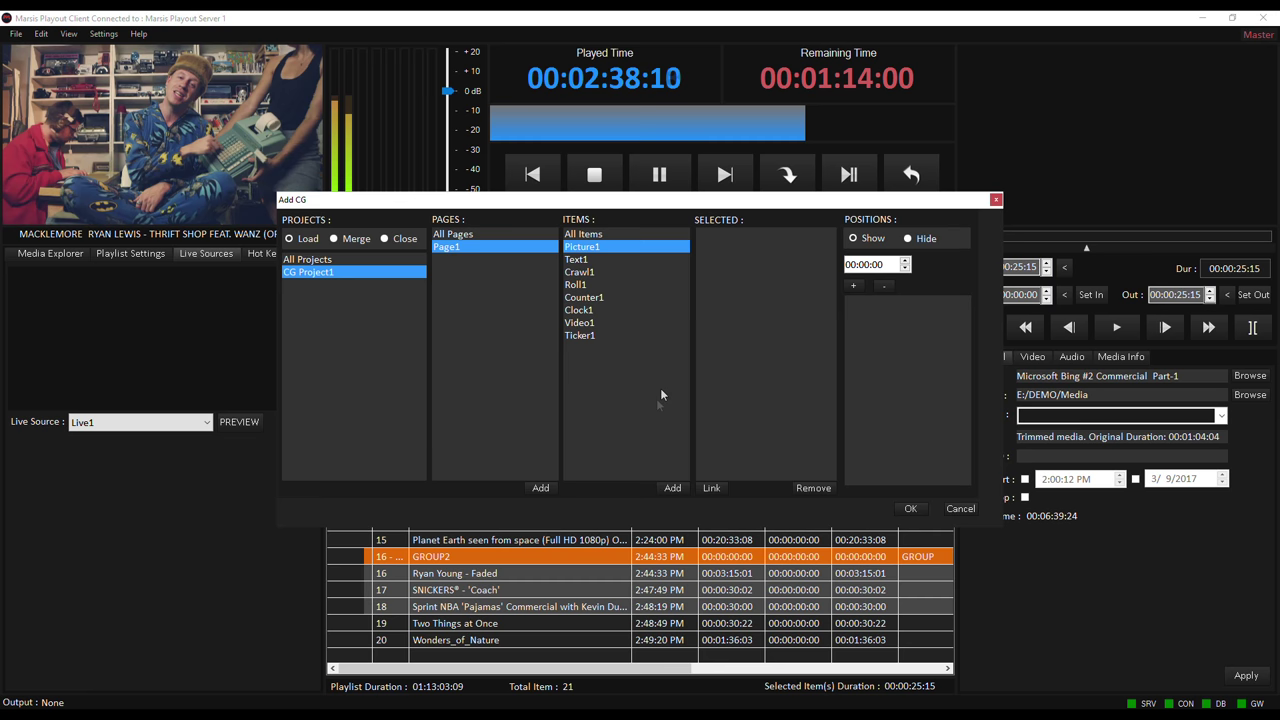
left_click(673, 488)
left_click(582, 262)
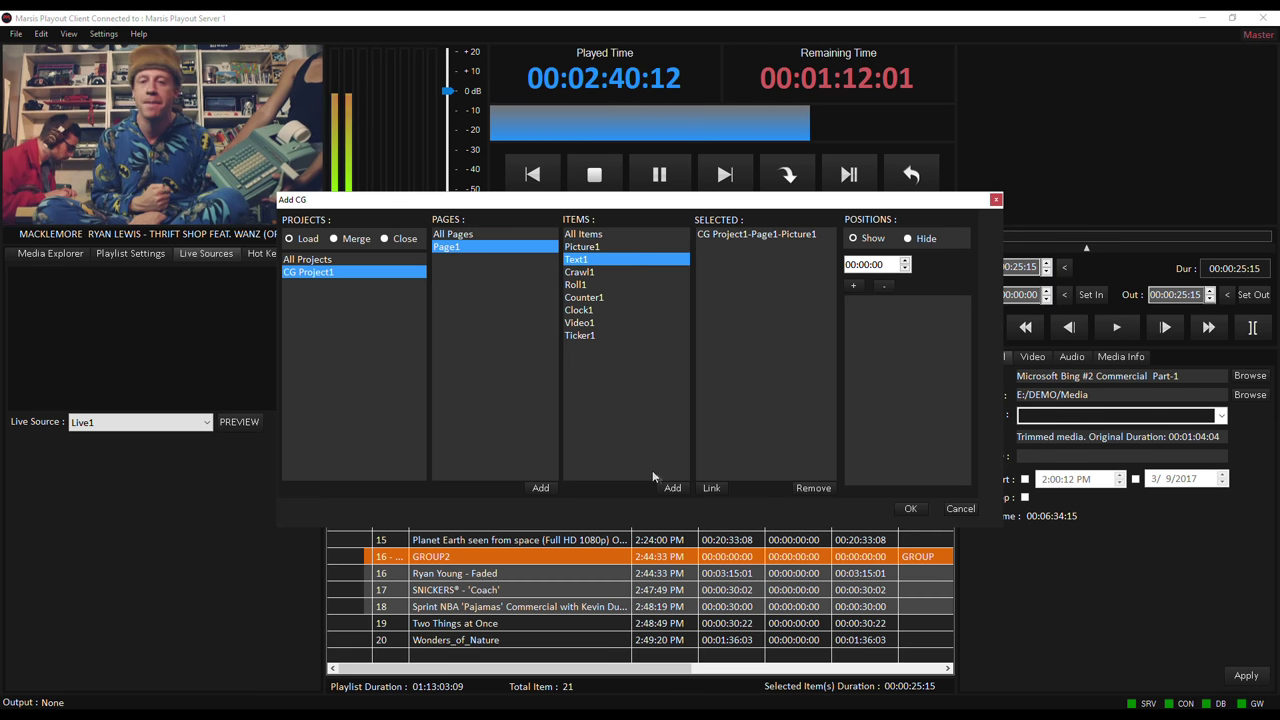
left_click(576, 285)
left_click(673, 488)
- Link Text1 to the item Name with parsing enabled, stepping to the Text5 segment
left_click(750, 246)
left_click(711, 488)
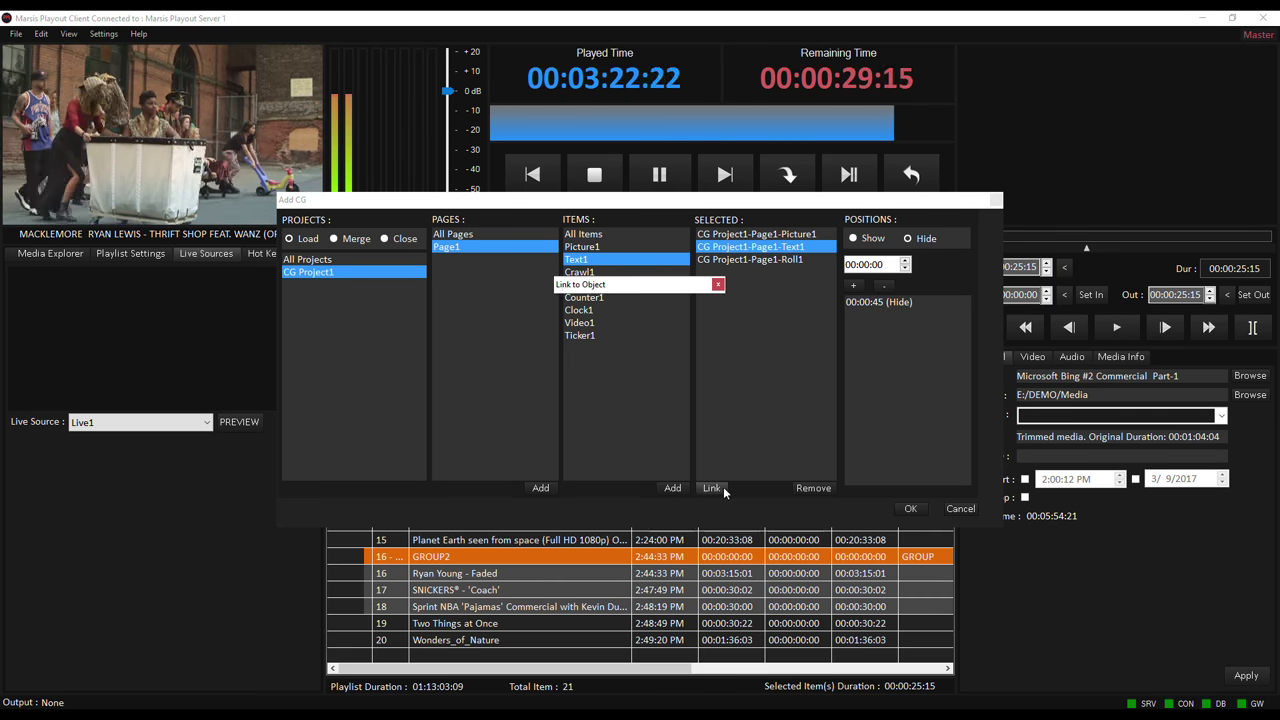
left_click_drag(633, 284, 666, 298)
left_click(668, 334)
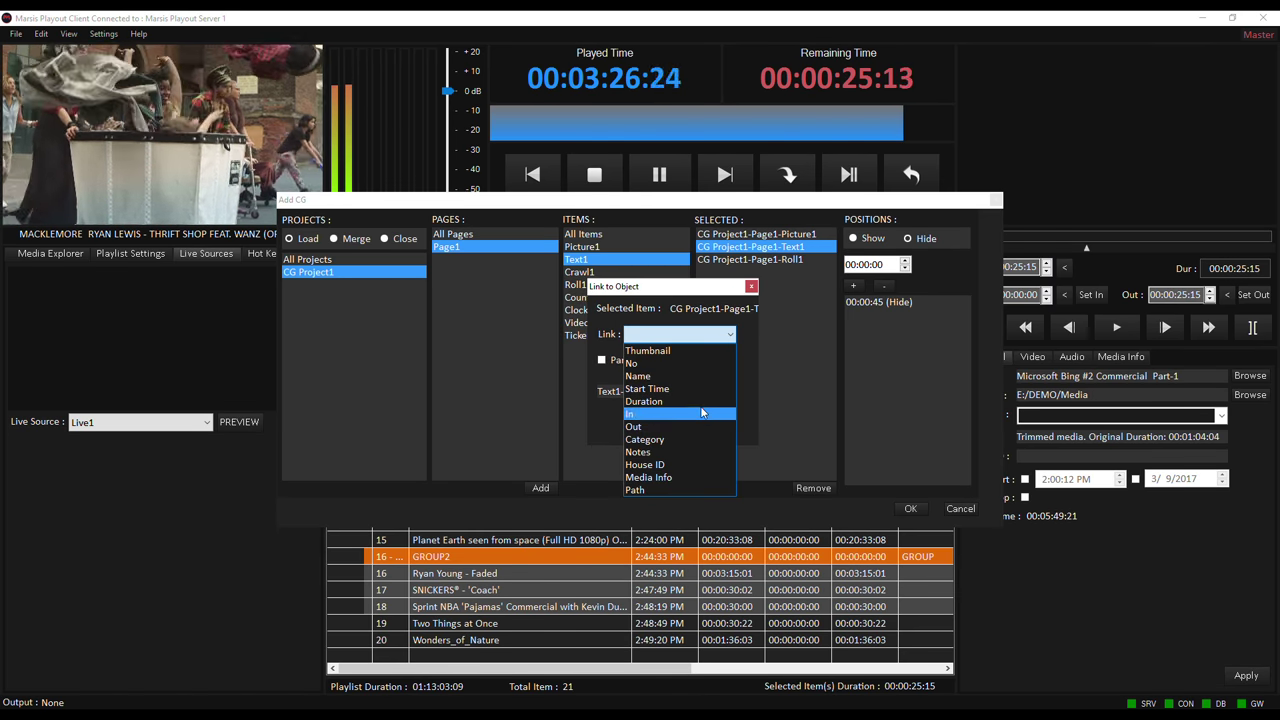
left_click(694, 377)
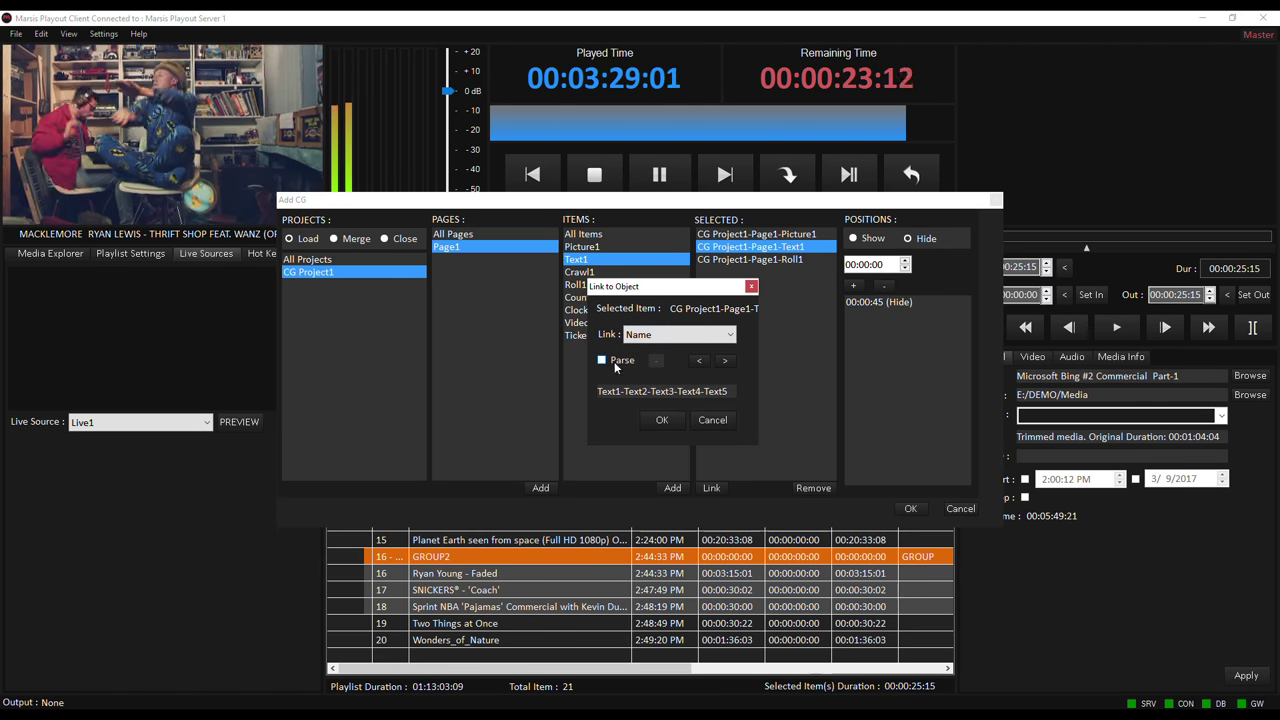
left_click(723, 360)
left_click(722, 359)
left_click(722, 360)
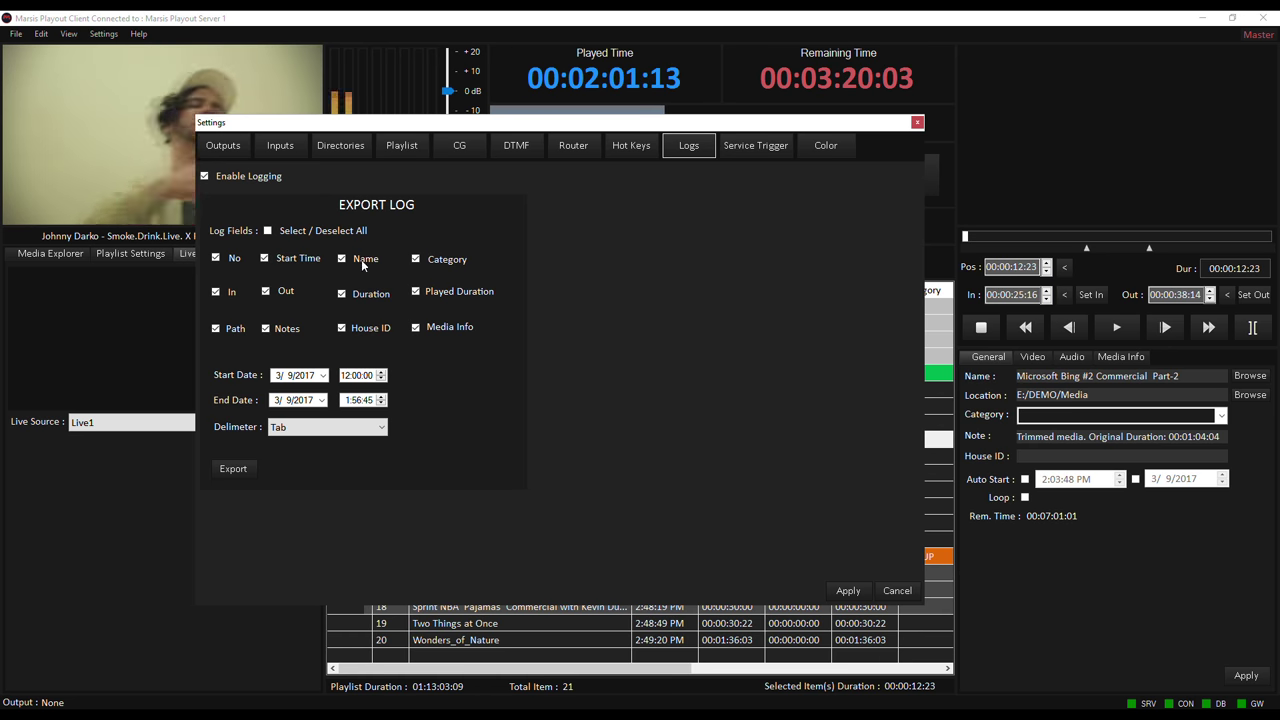
- Leave the log export start and end dates unchanged
left_click(321, 376)
left_click(391, 375)
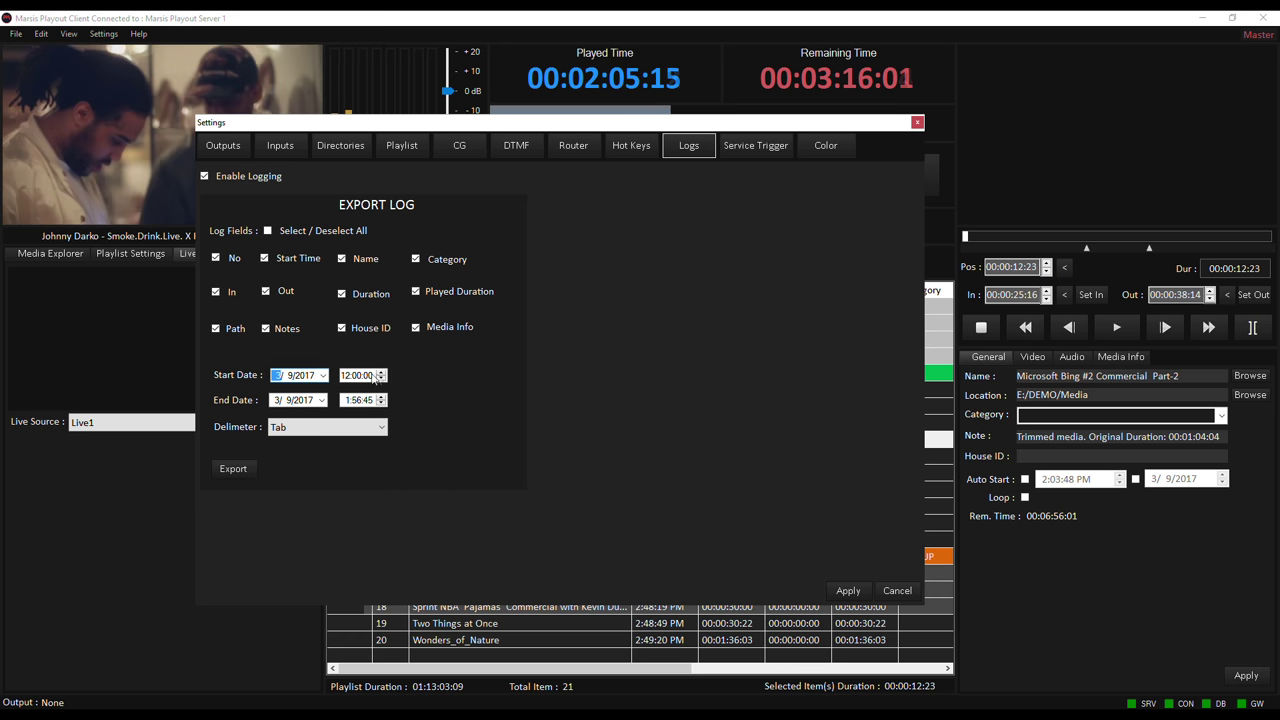
left_click(323, 402)
left_click(325, 406)
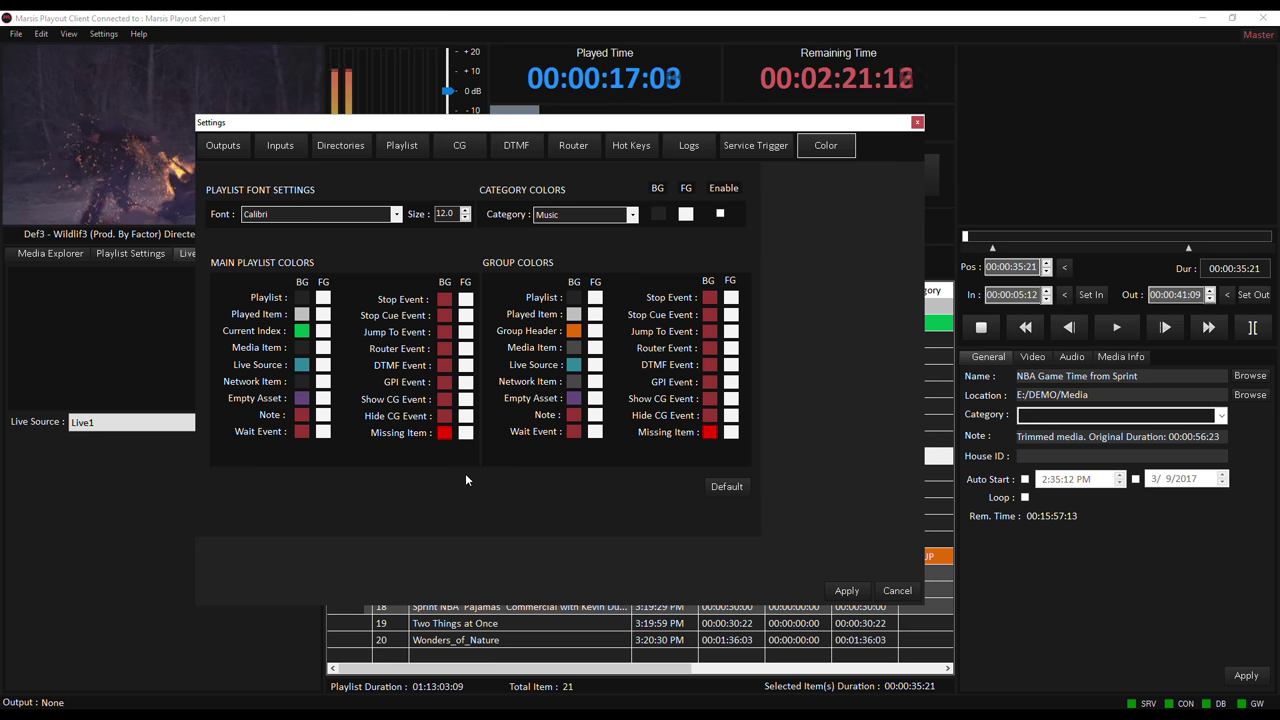
- Keep Calibri as playlist font and Music as category, then pick a new Playlist background colour
left_click(397, 214)
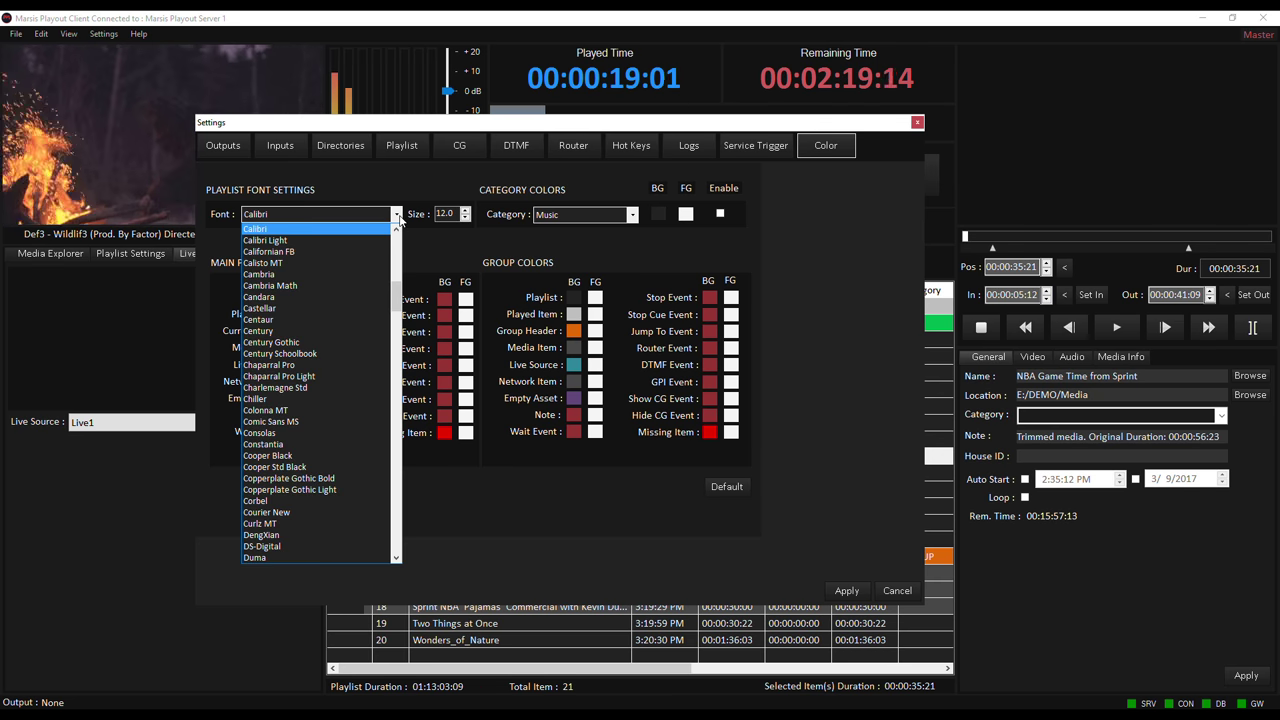
left_click(397, 214)
left_click(632, 214)
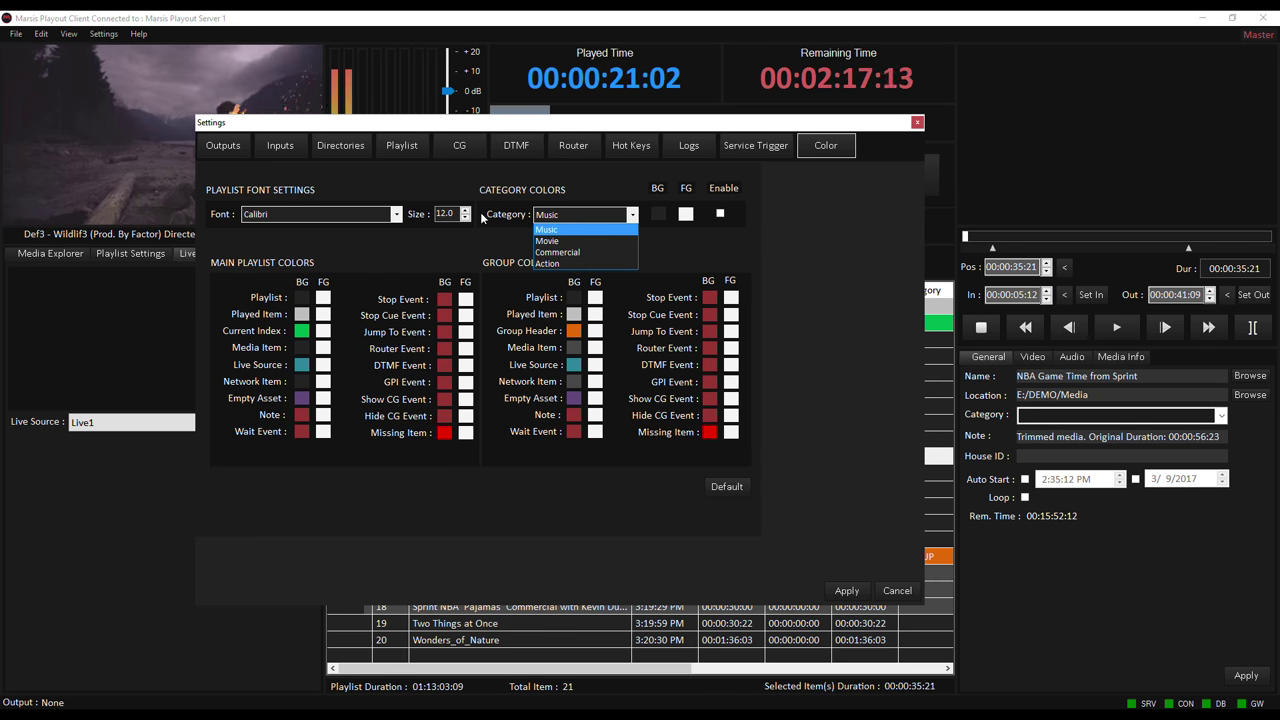
left_click(514, 233)
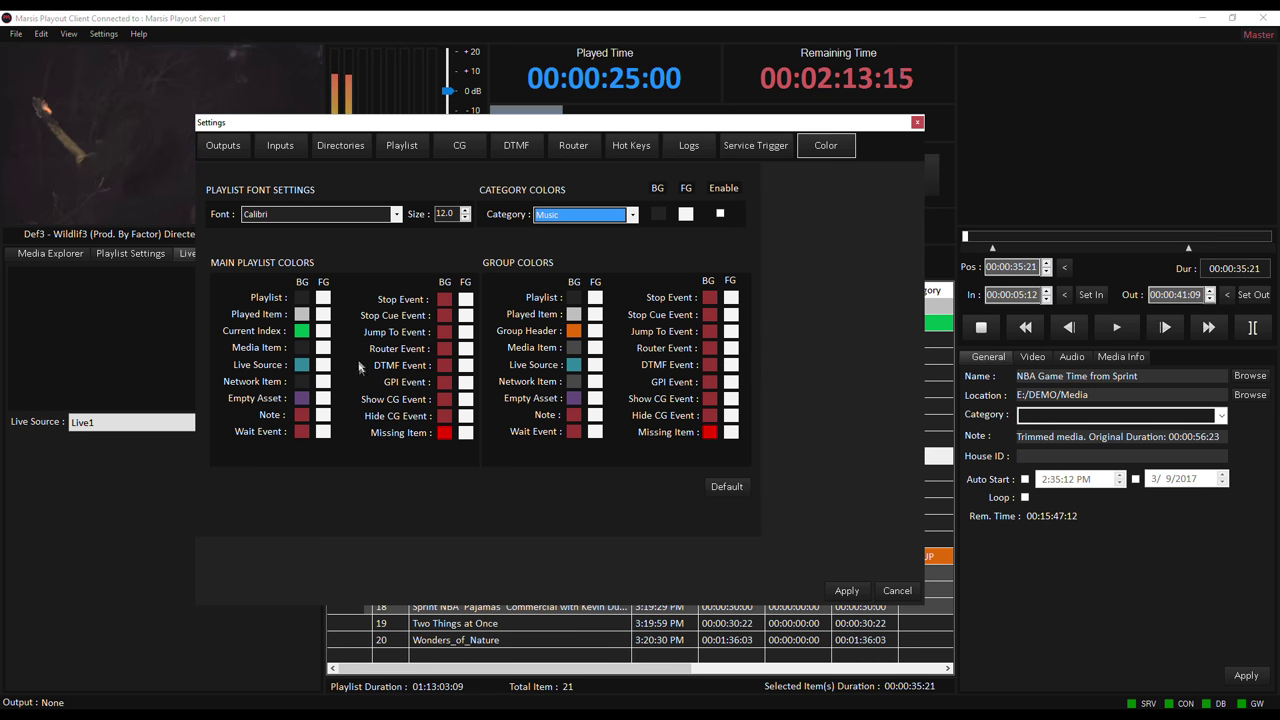
left_click(304, 299)
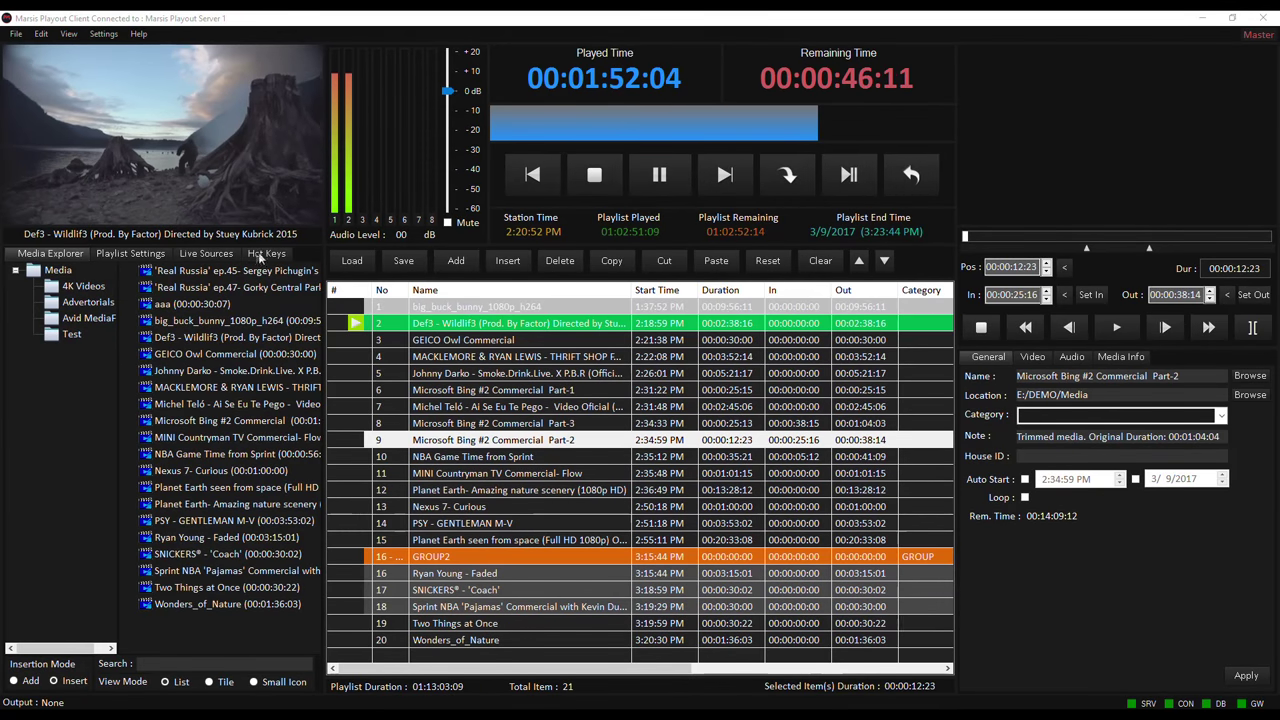
- Assign the Microsoft Bing #2 Commercial clip to the first hot key
left_click(264, 254)
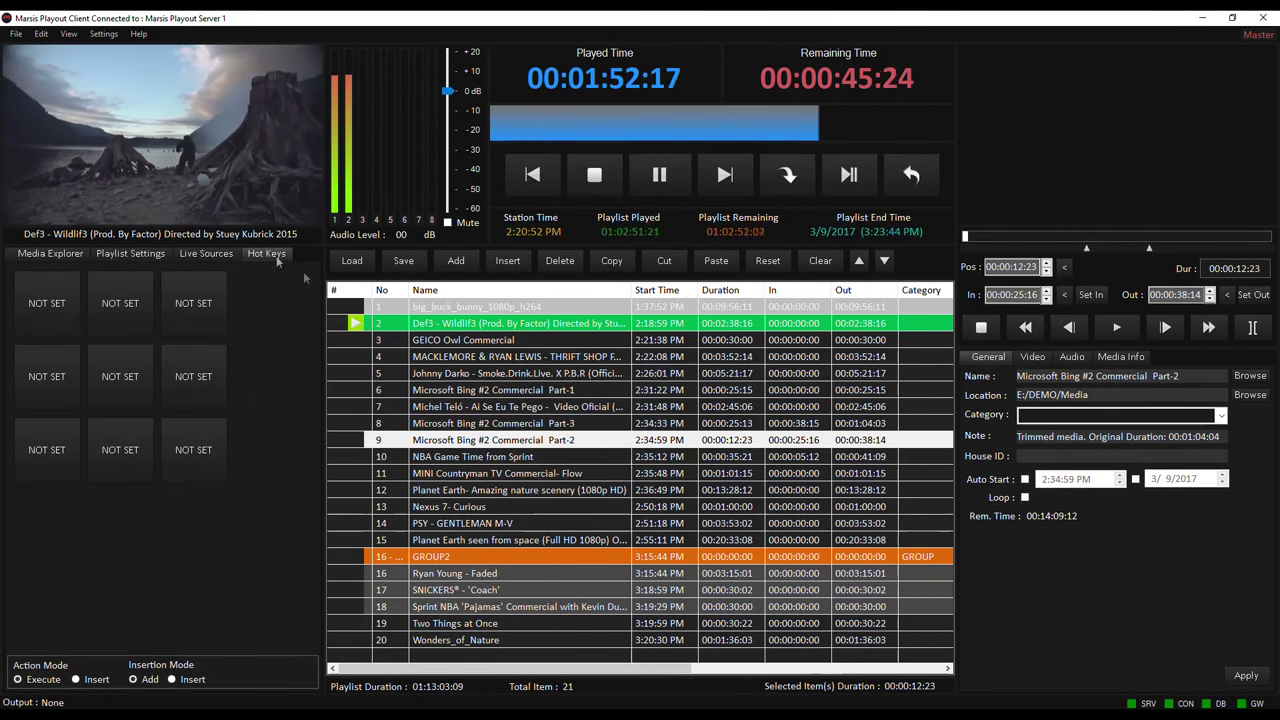
right_click(60, 296)
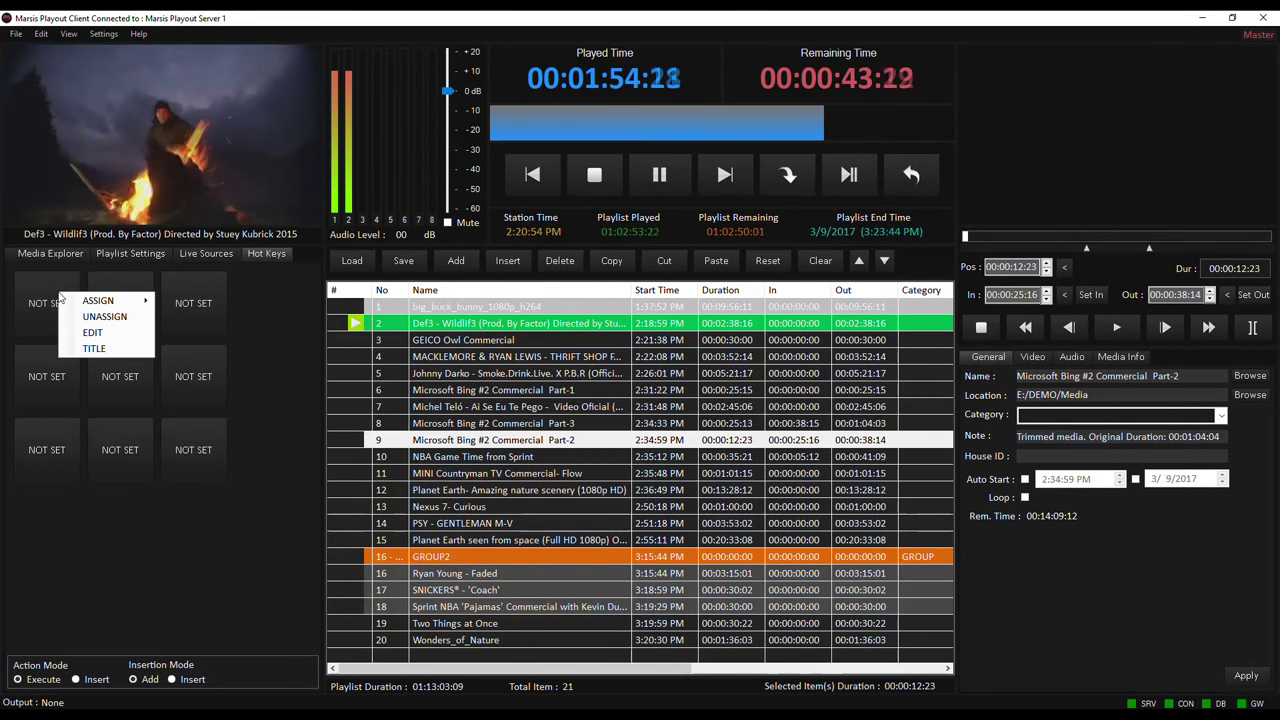
mouse_move(120, 300)
left_click(194, 302)
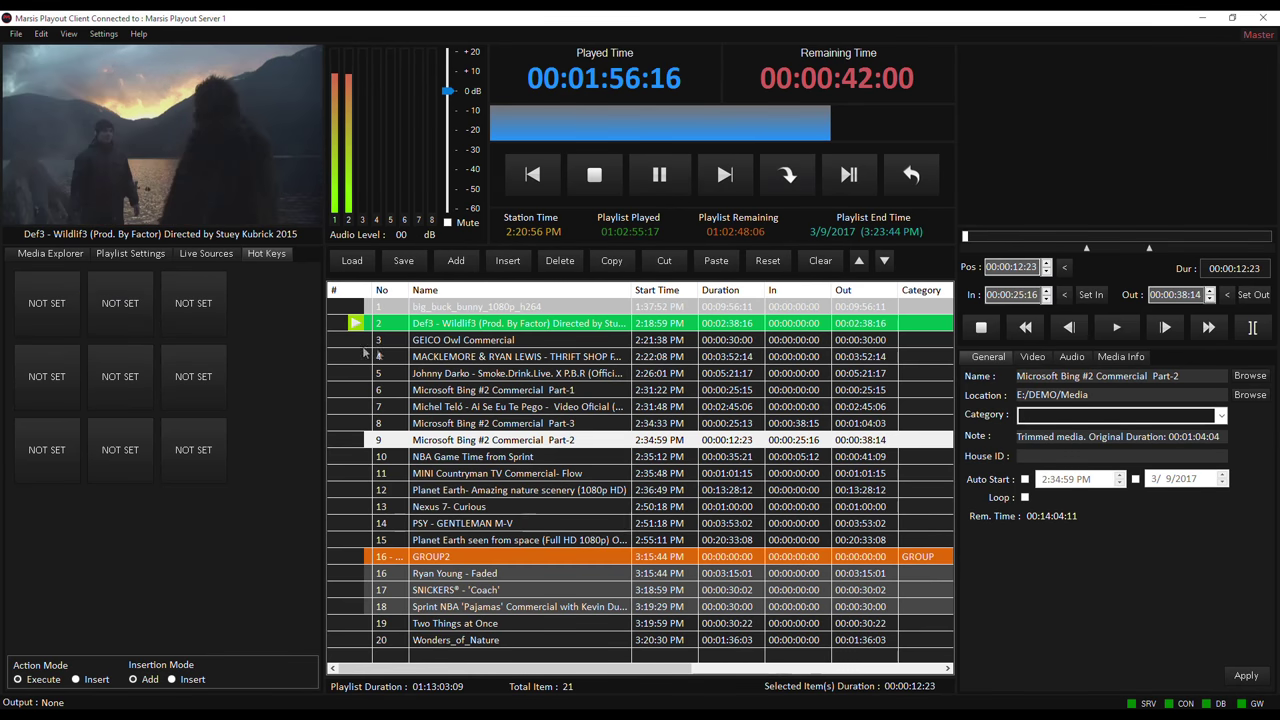
left_click(640, 363)
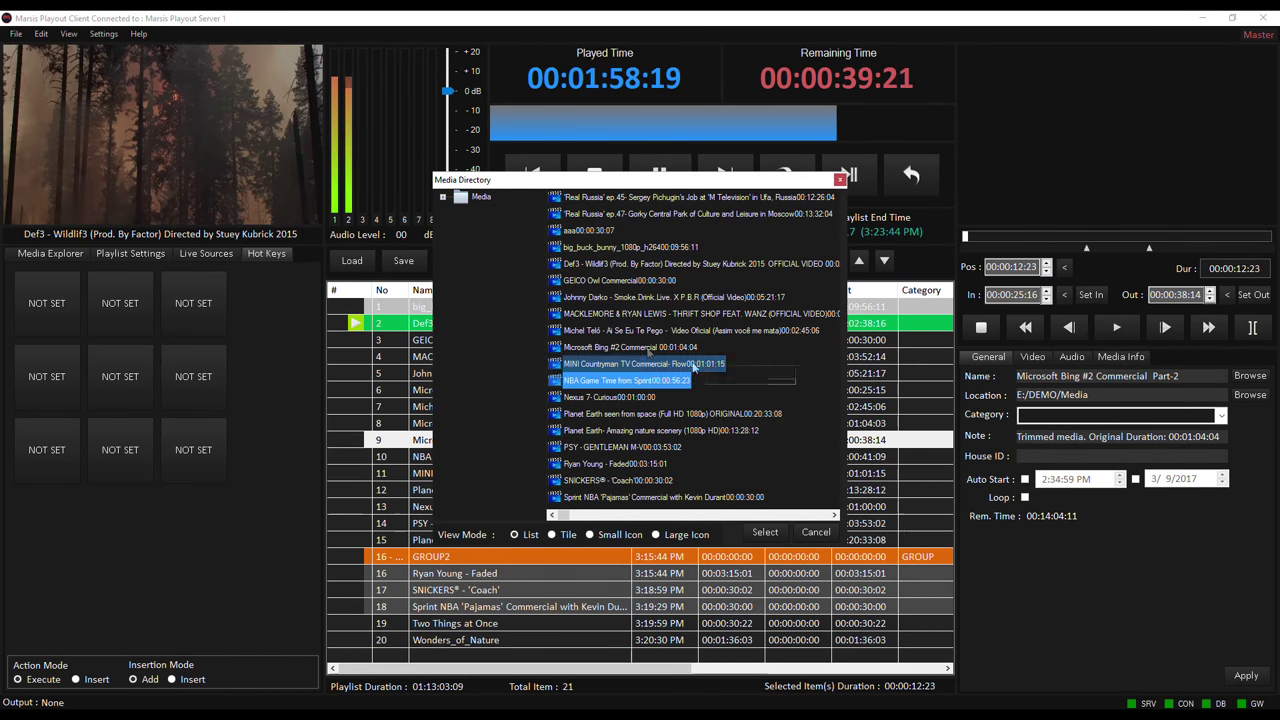
left_click(630, 347)
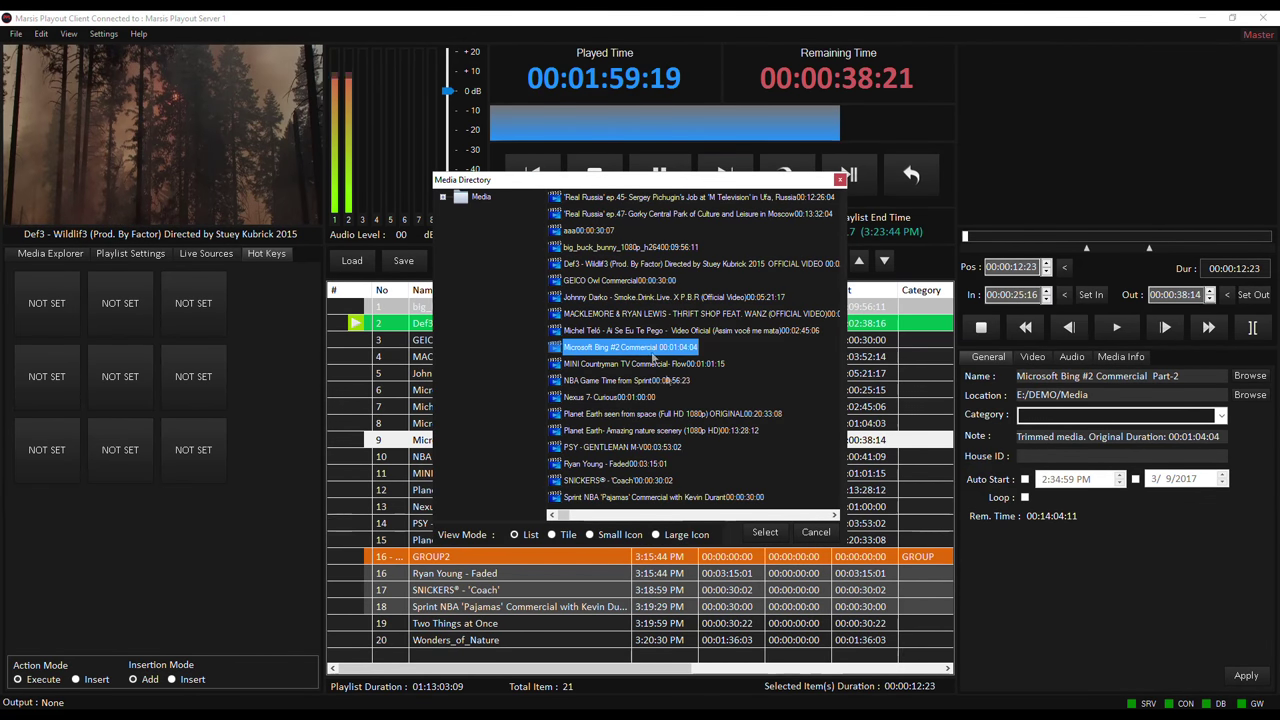
left_click(765, 532)
- Assign the Live1 live source to the second hot key
right_click(123, 304)
mouse_move(170, 314)
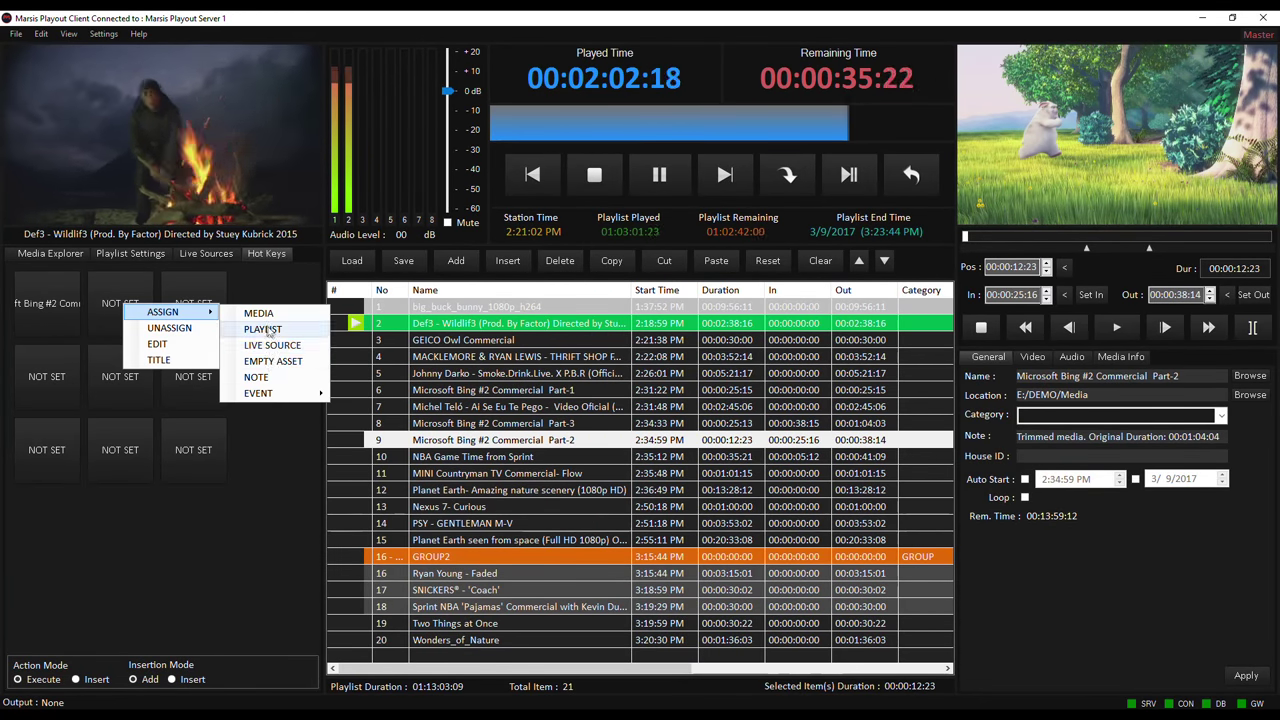
left_click(281, 346)
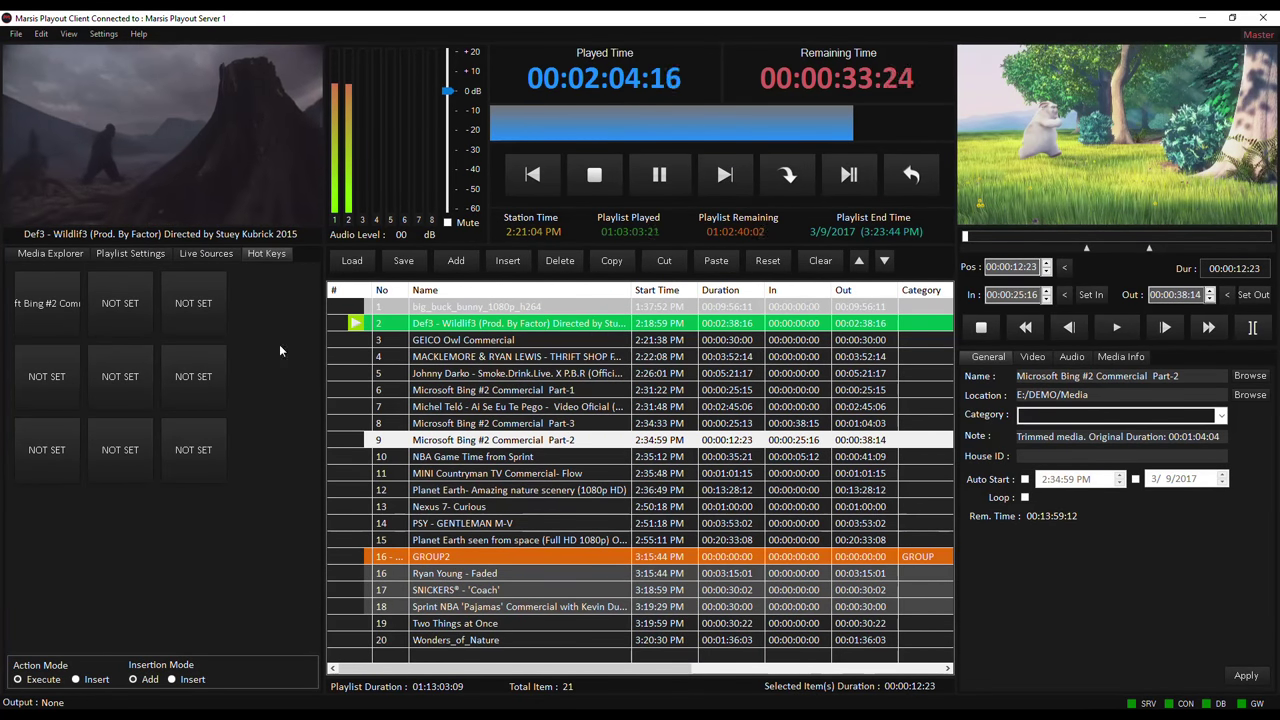
left_click(642, 387)
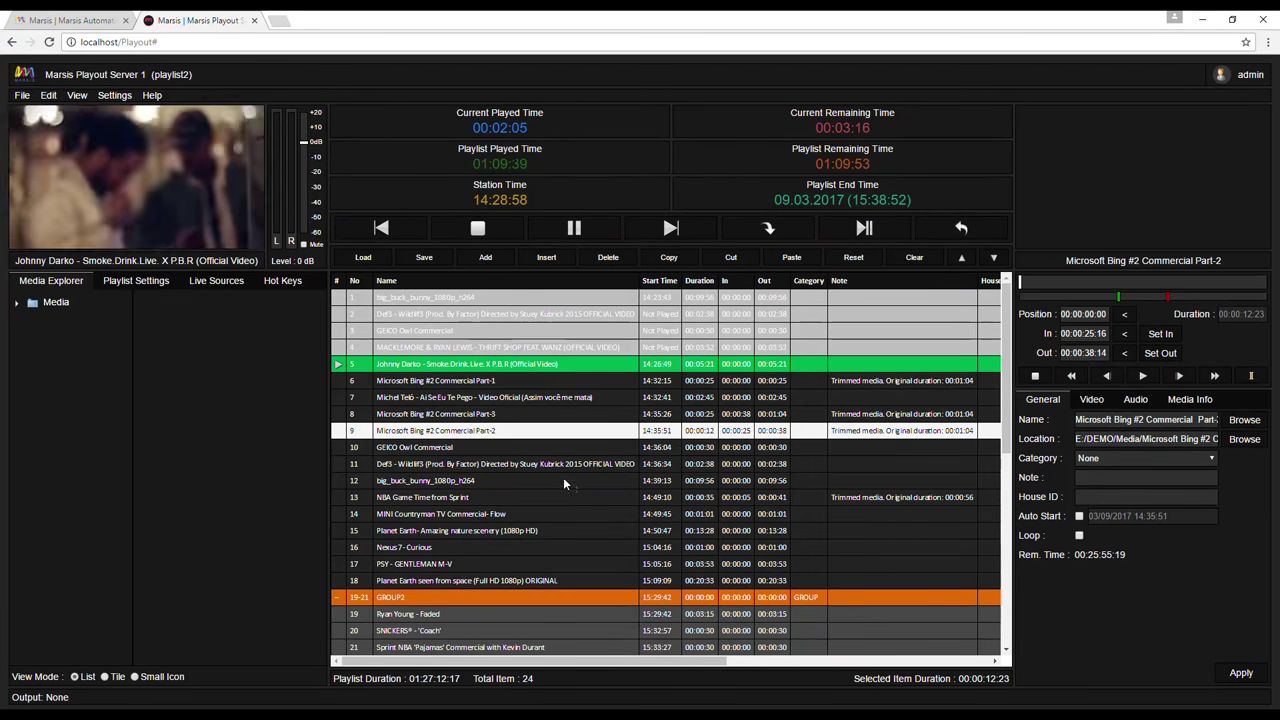
- Browse the Media, 4K Videos, Advertorials and Test folders, returning to the top-level Media folder
left_click(564, 484)
left_click(537, 465)
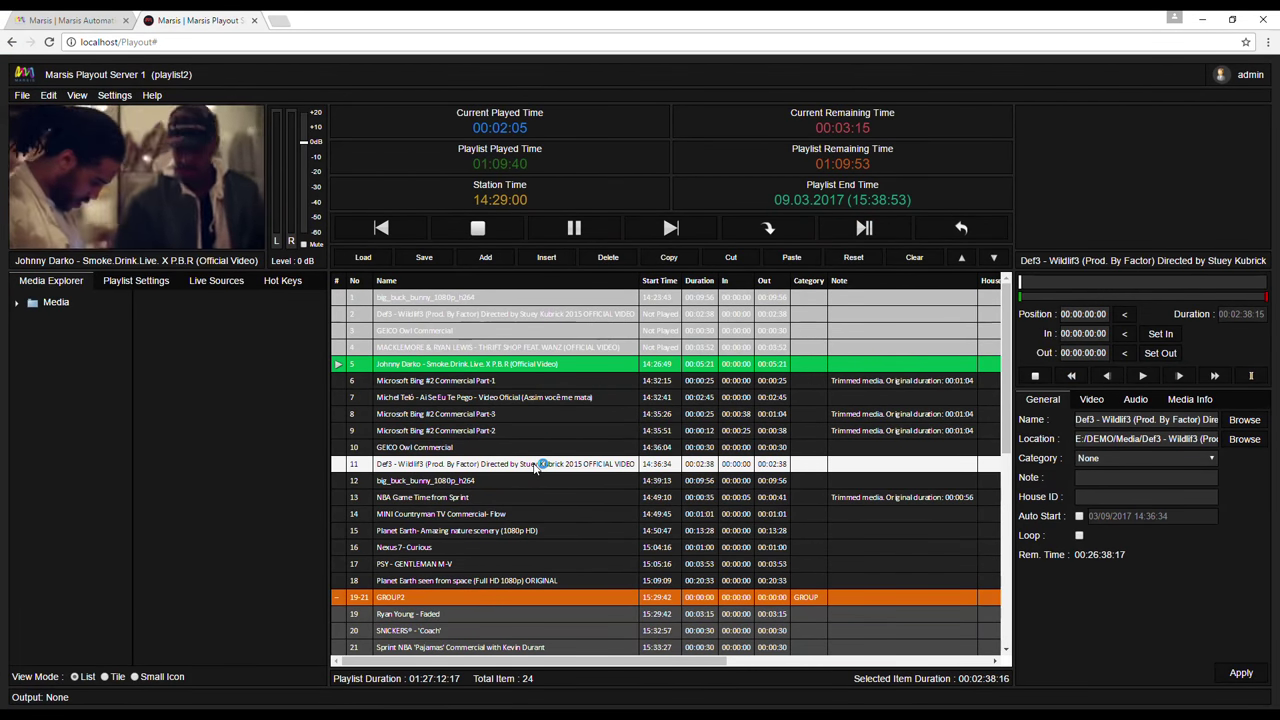
left_click(16, 304)
left_click(80, 318)
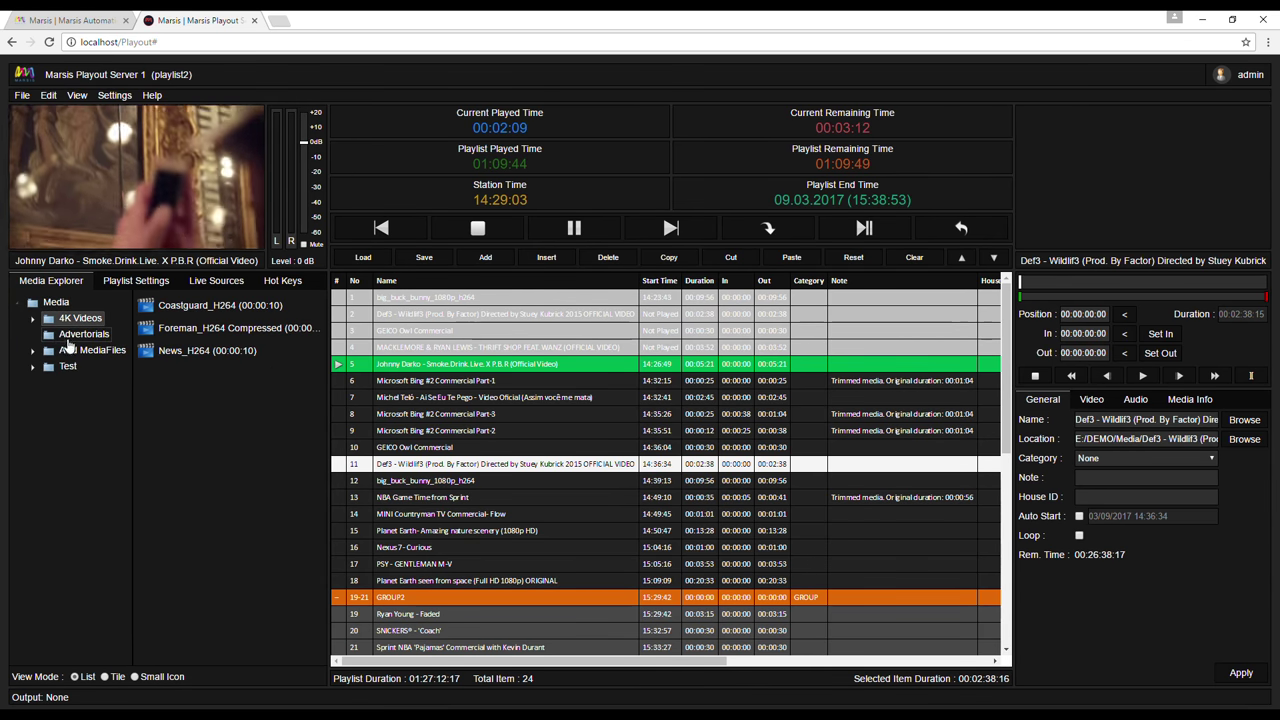
left_click(84, 334)
left_click(67, 366)
left_click(56, 303)
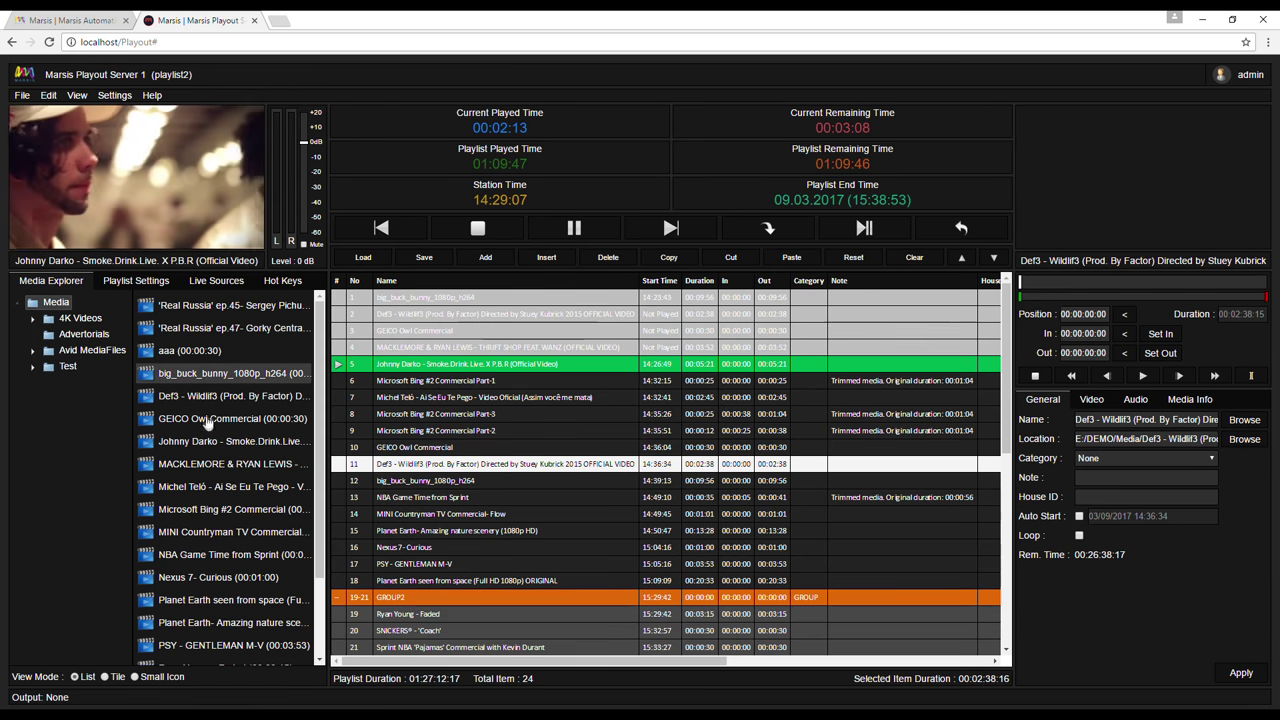
- Insert four Media clips, from Johnny Darko to big_buck_bunny, into the playlist at row 8
left_click(210, 441)
left_click(218, 397, "shift")
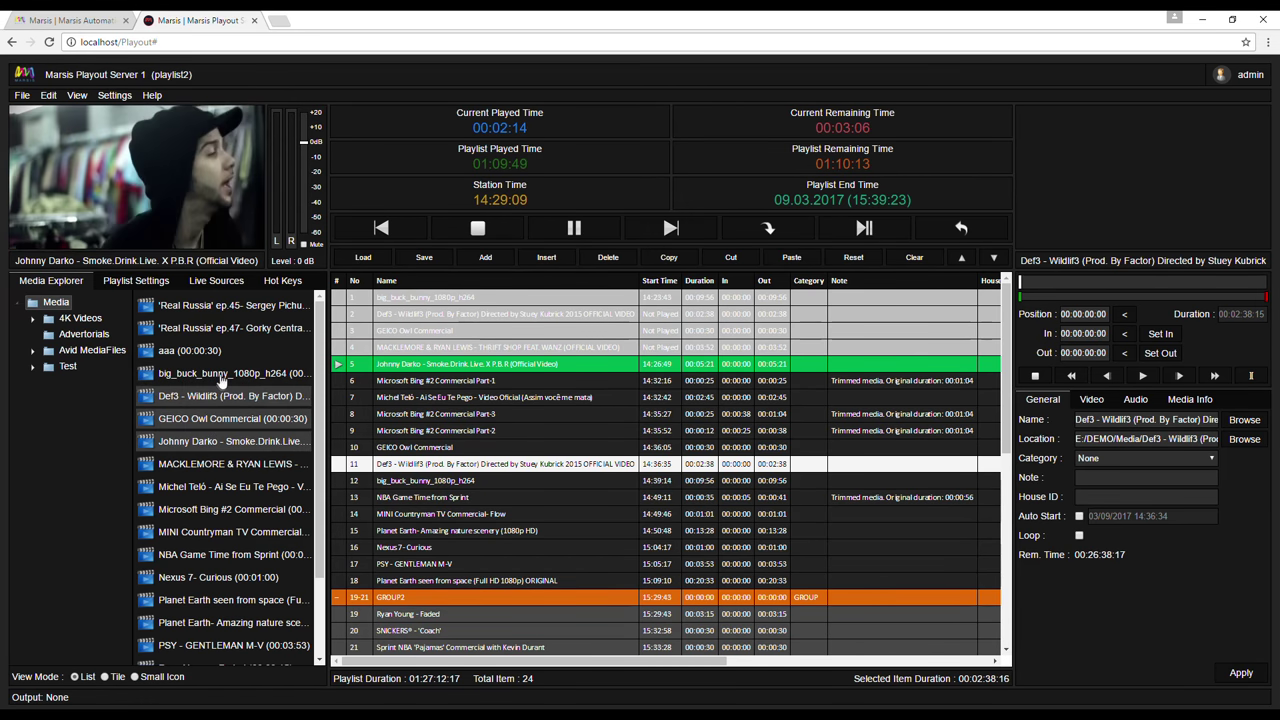
left_click(222, 378, "shift")
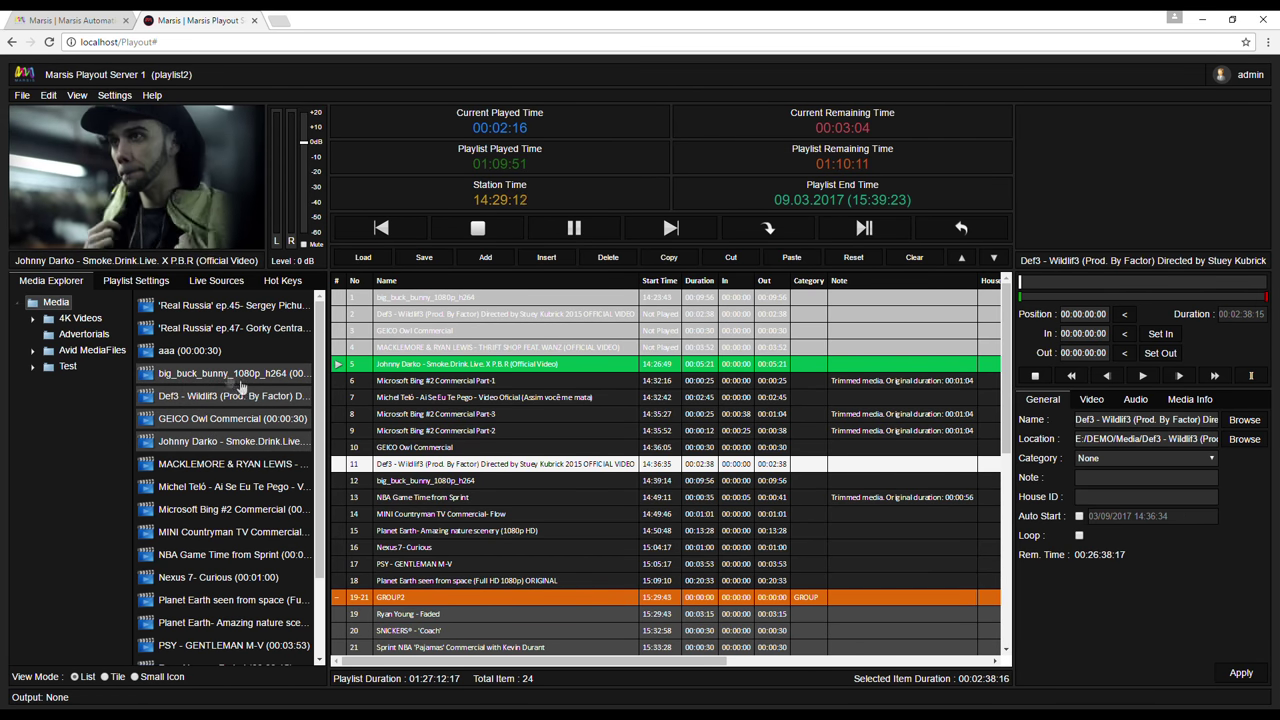
left_click_drag(240, 385, 500, 413)
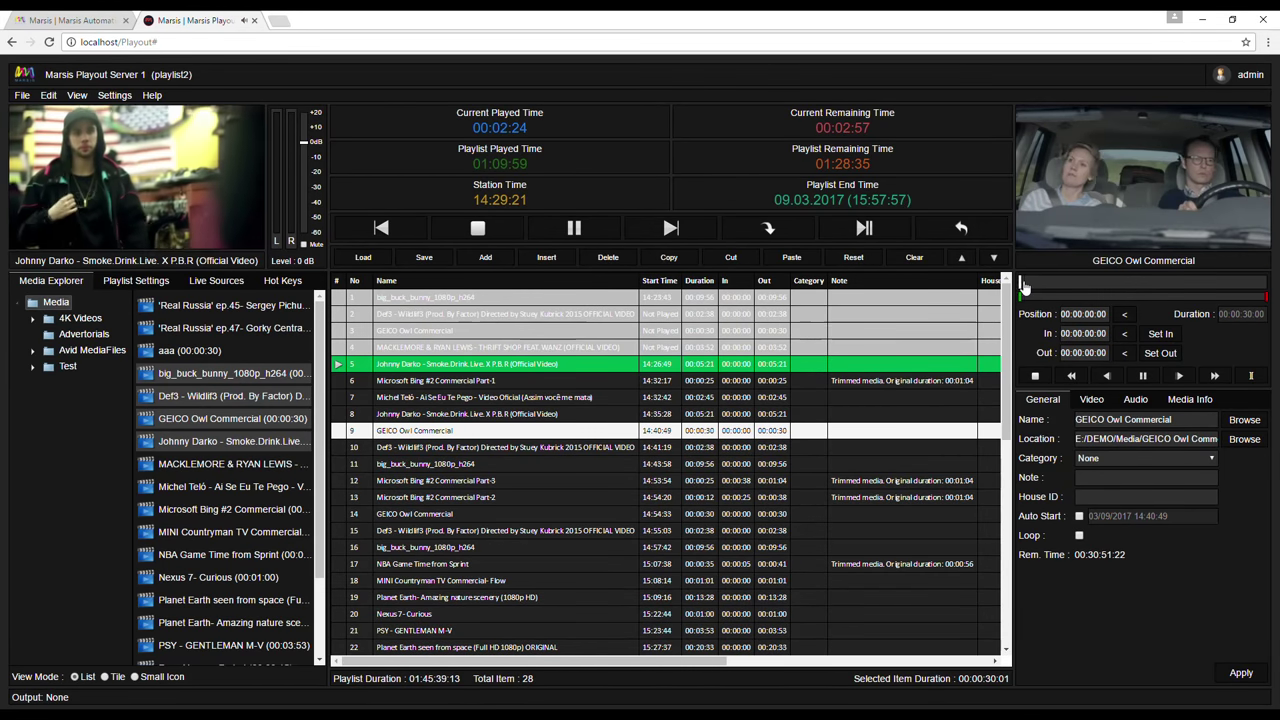
left_click_drag(1024, 287, 1138, 300)
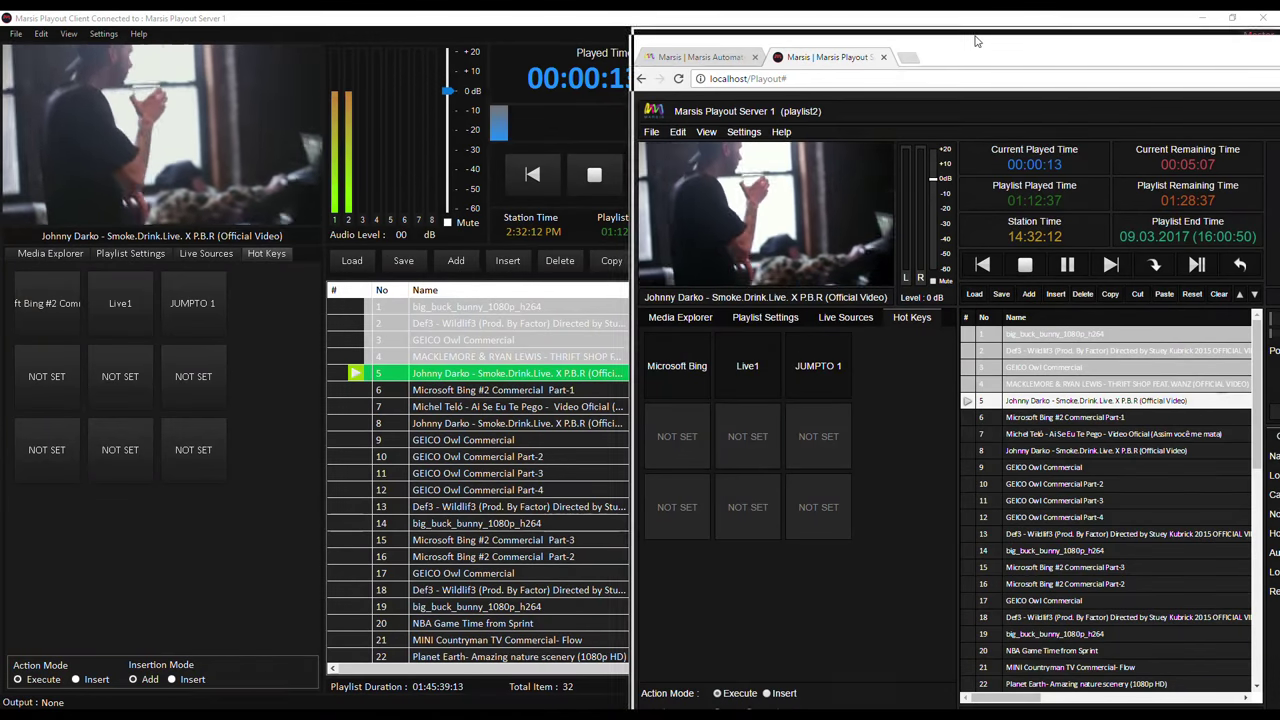
- Jump playout to row 10, GEICO Owl Commercial Part-2, then to row 13, Def3 - Wildlif3
left_click_drag(977, 41, 988, 30)
left_click(1060, 472)
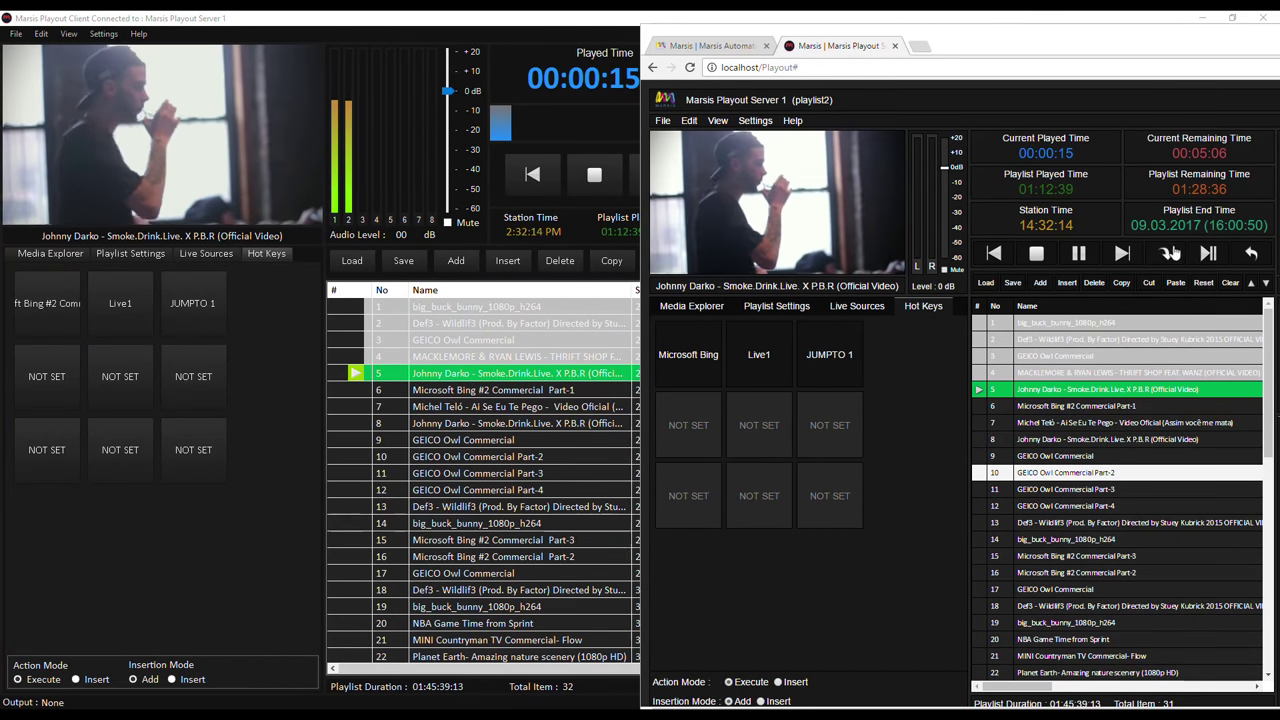
left_click(1170, 253)
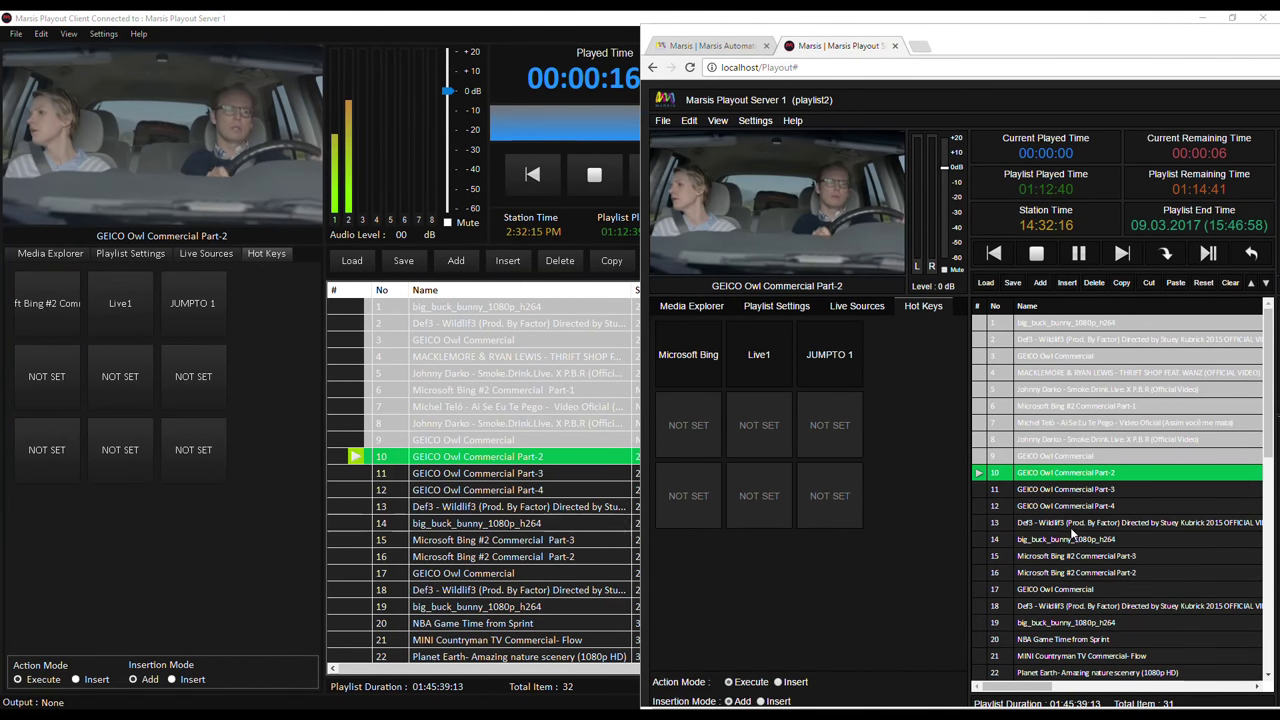
left_click(1072, 528)
left_click(1165, 253)
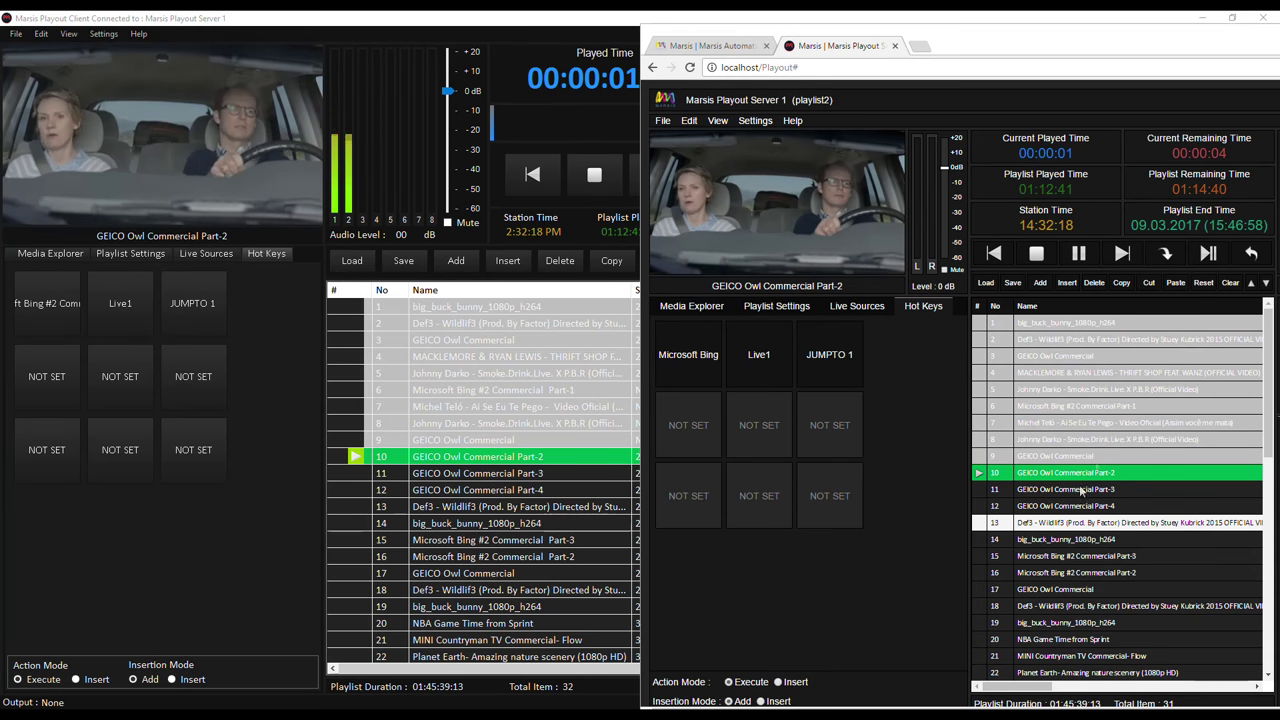
left_click(1058, 591)
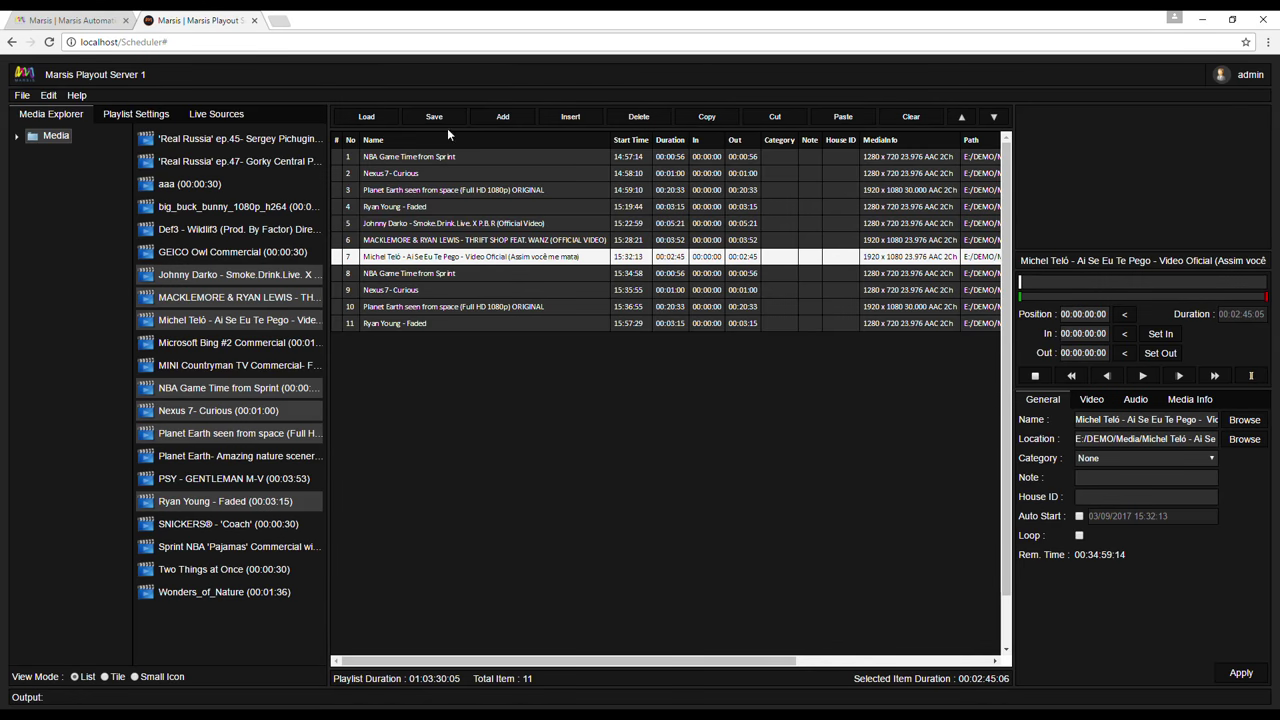
- Start saving the scheduled playlist, entering 'P' as the start of the playlist name
left_click(444, 120)
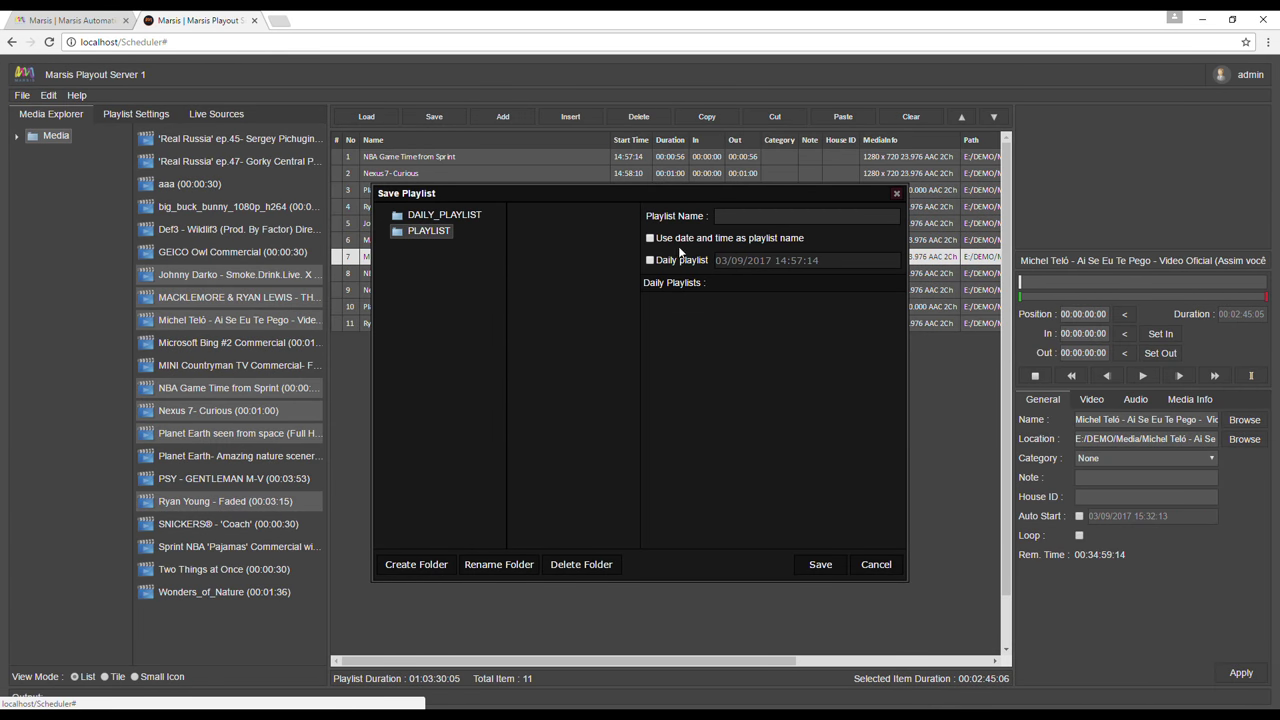
left_click(752, 215)
type("Playlist3")
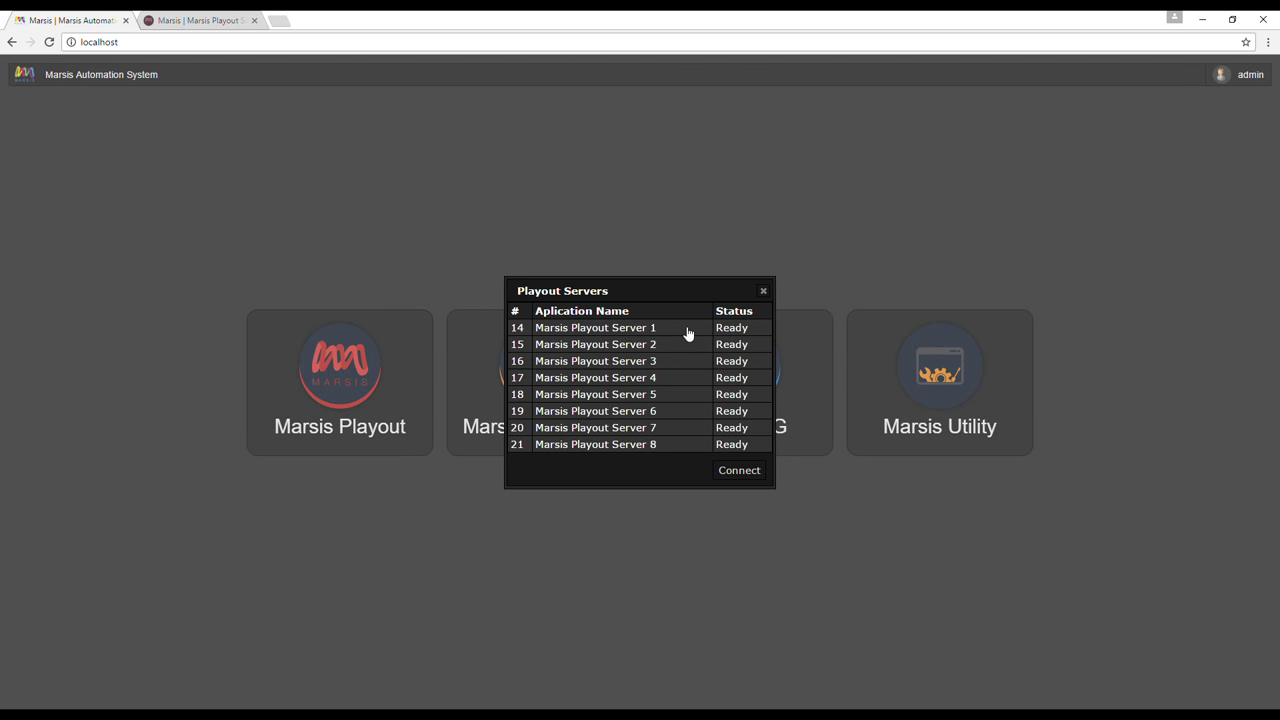
- Open the Scheduler for Marsis Playout Server 1 from the Playout Servers list
left_click(685, 331)
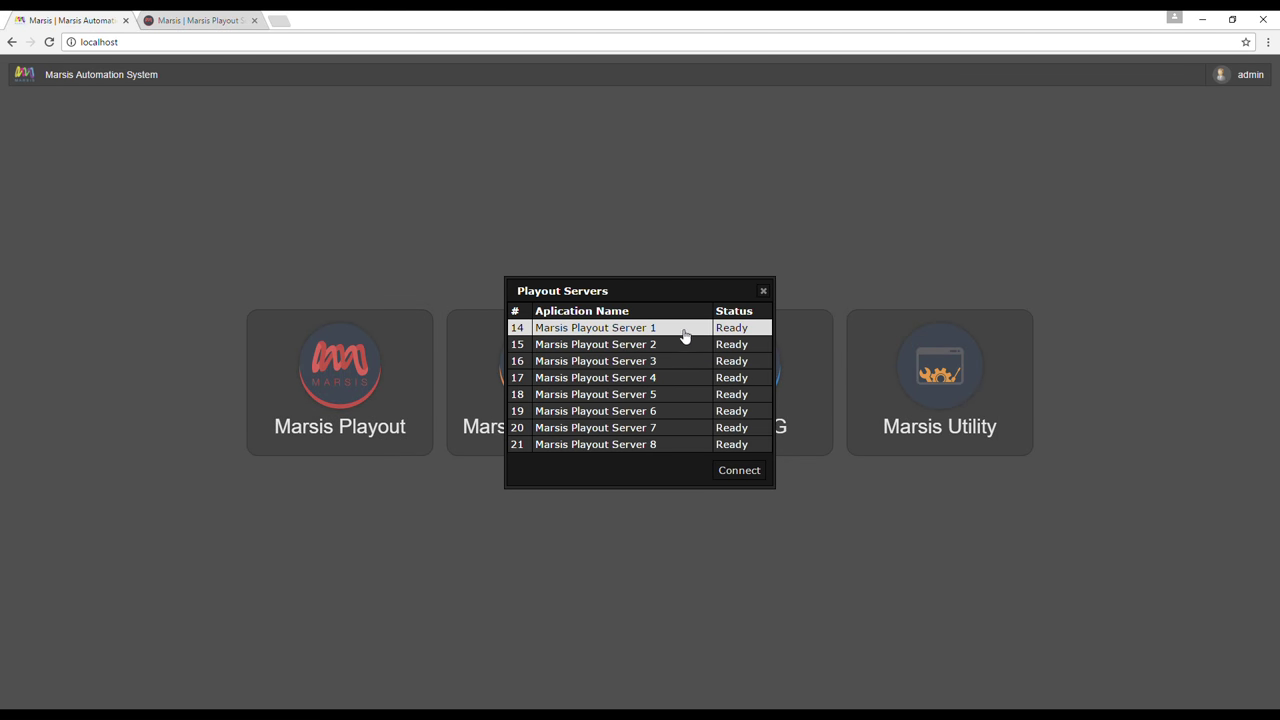
double_click(686, 332)
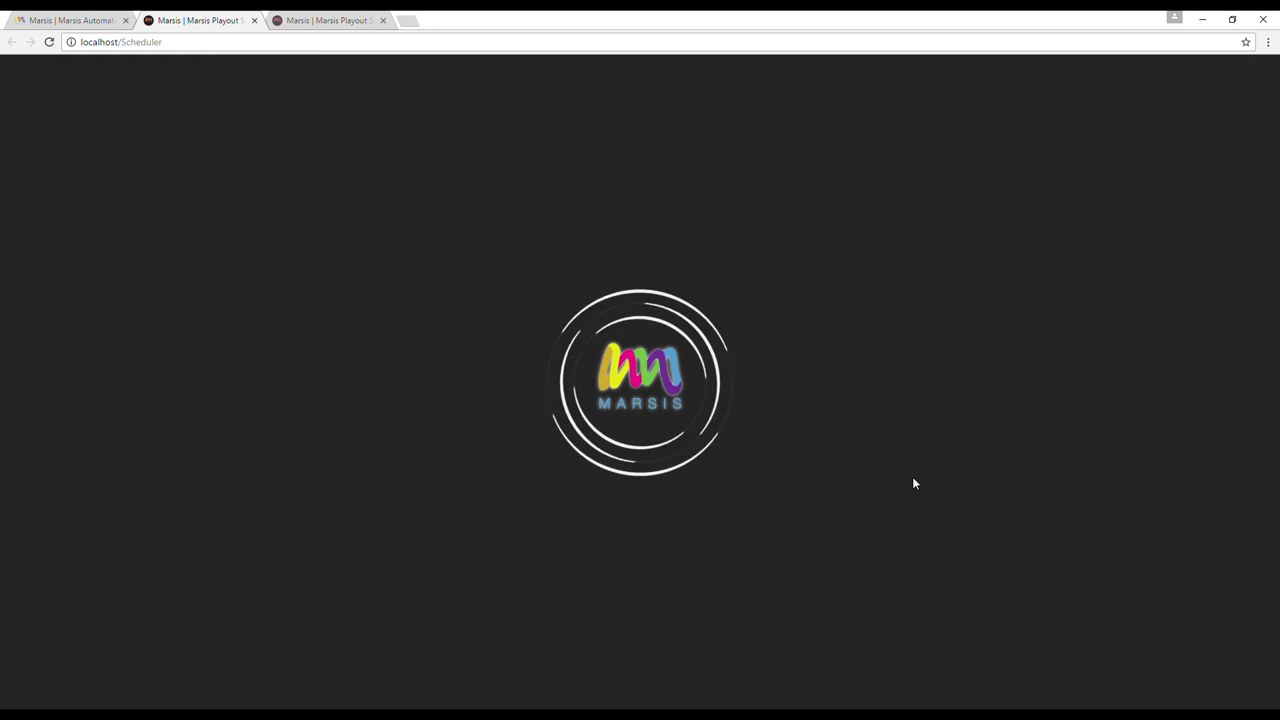